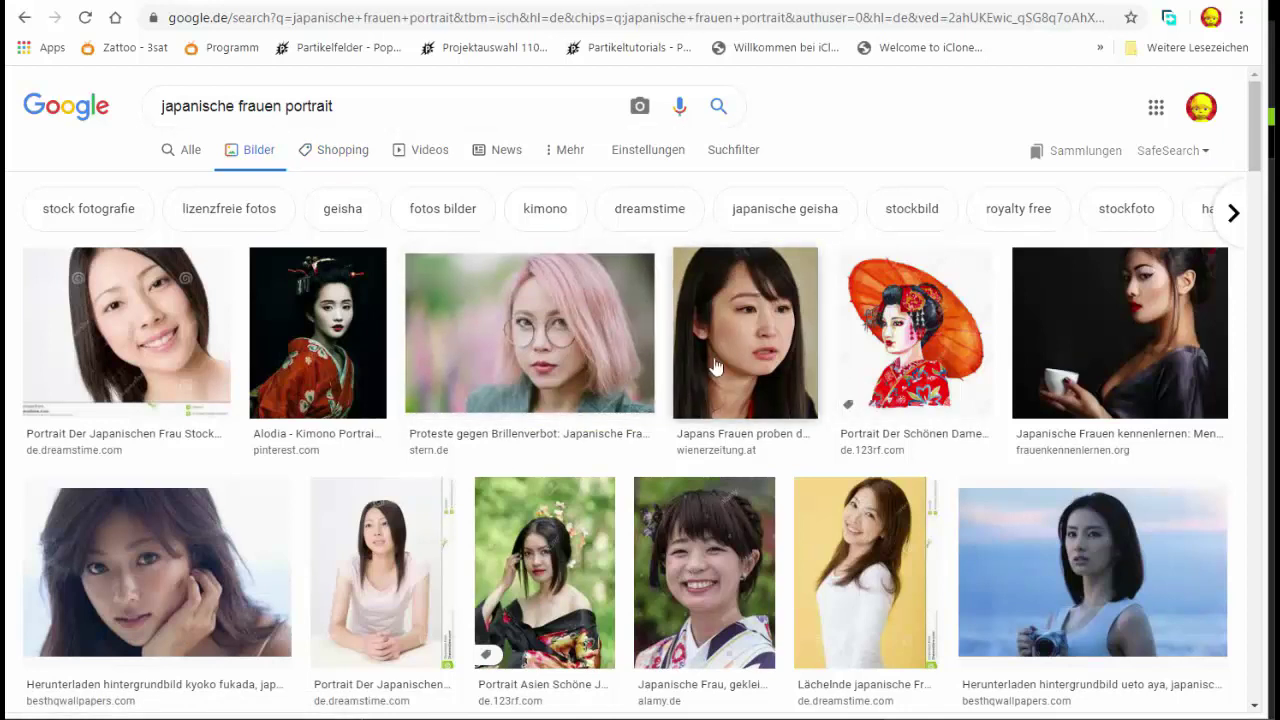
scroll(715, 367, down, 5)
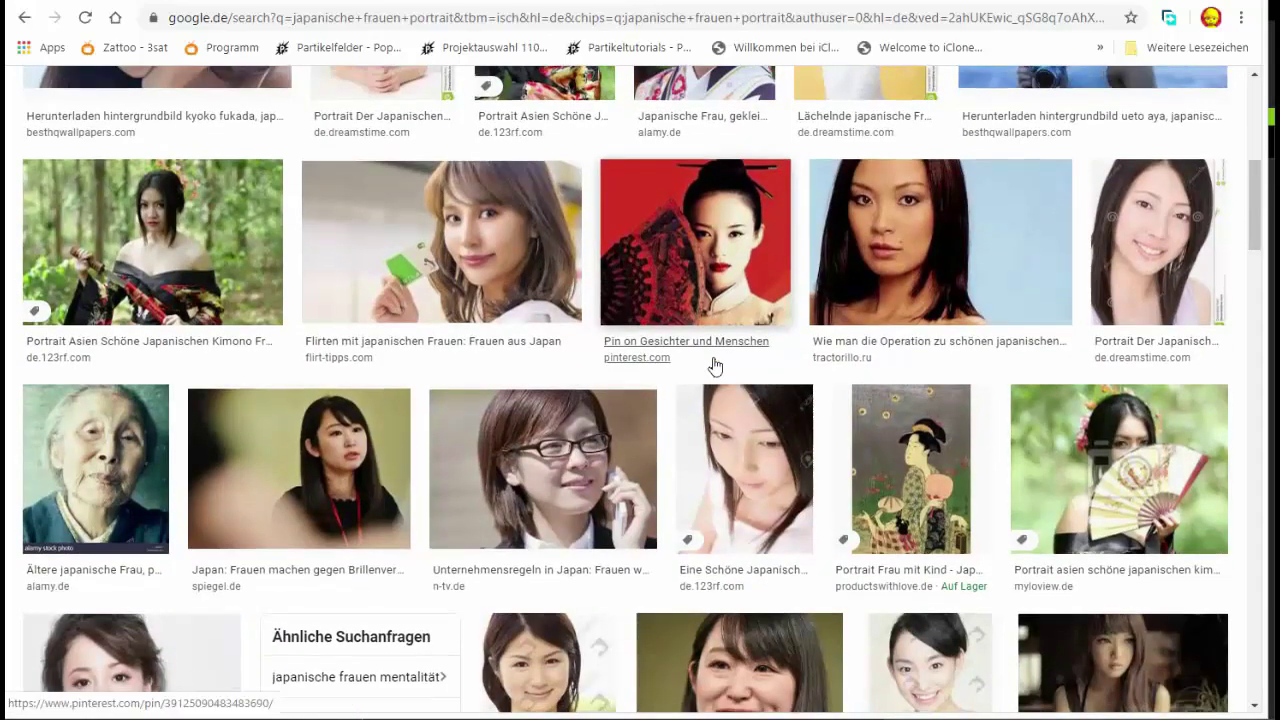
scroll(715, 367, down, 5)
scroll(715, 367, down, 3)
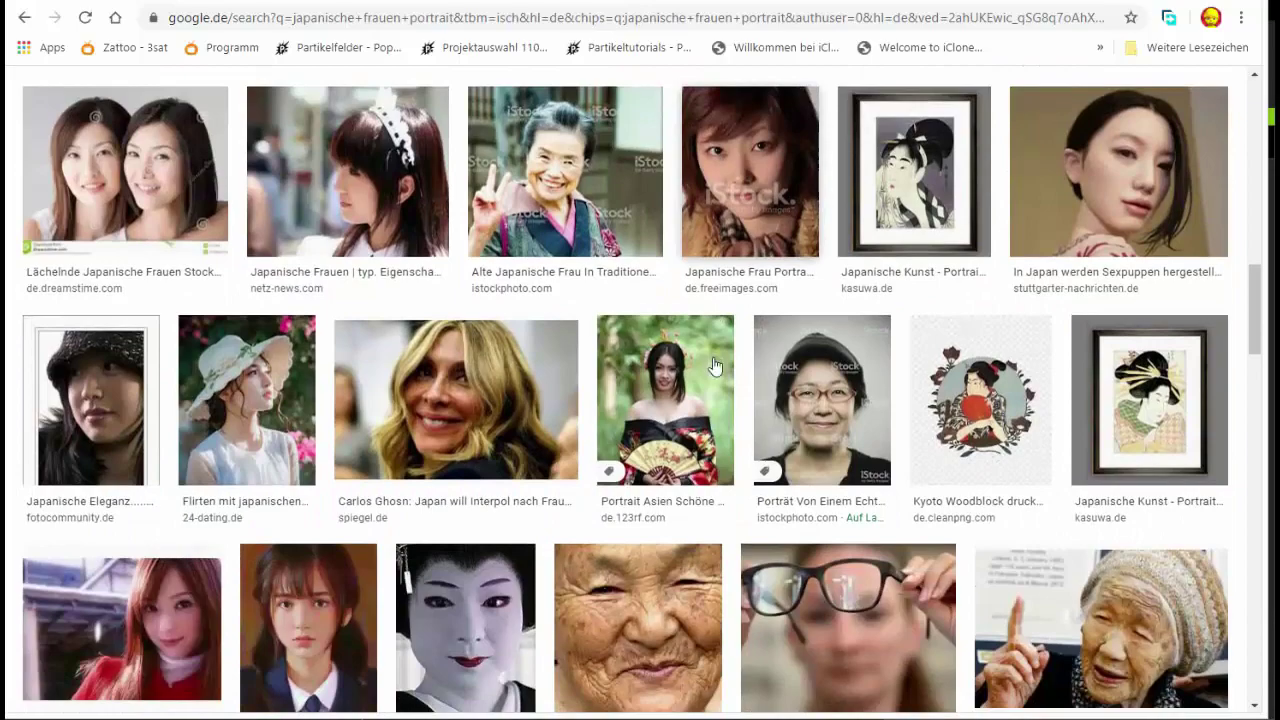
scroll(722, 360, down, 2)
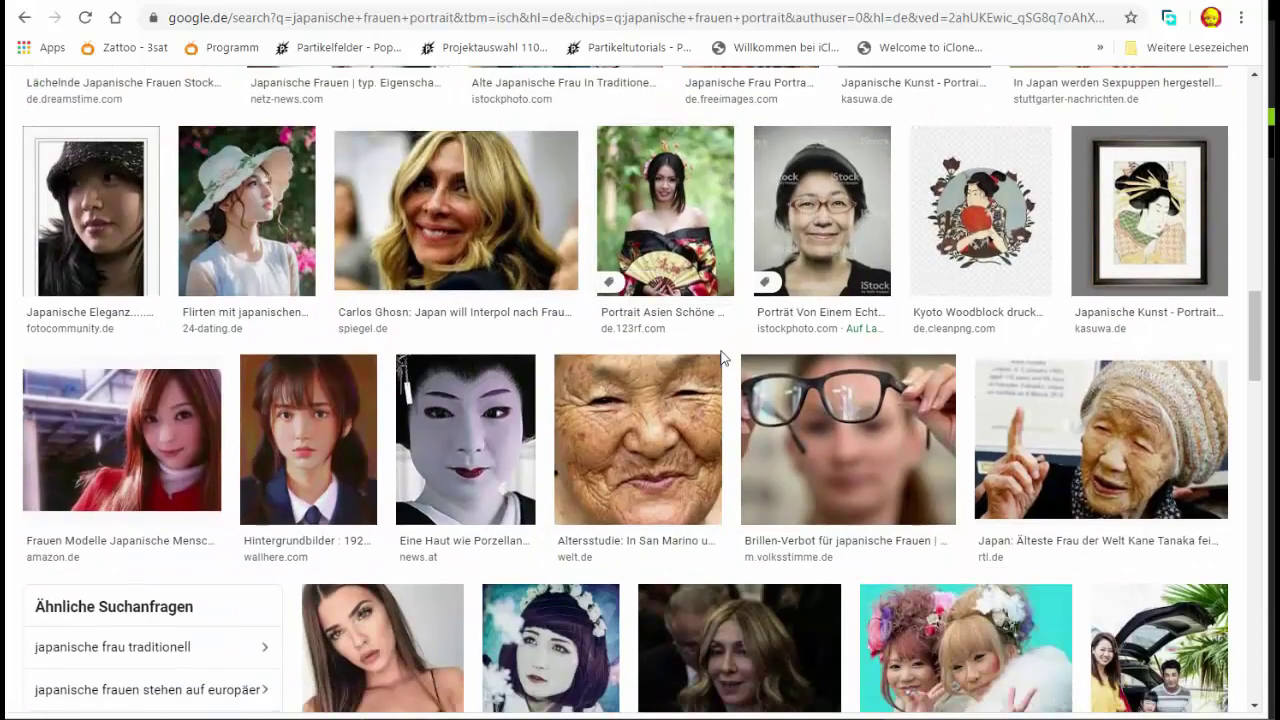
scroll(722, 358, down, 8)
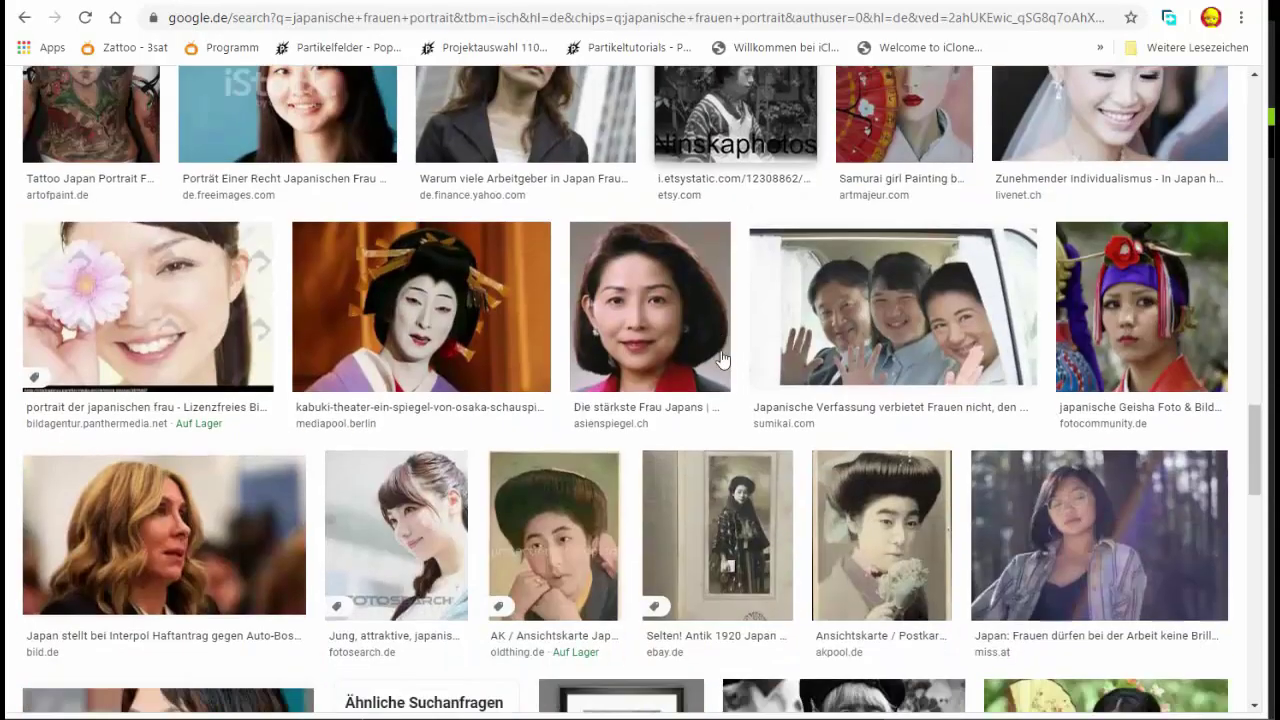
scroll(722, 358, down, 3)
scroll(722, 358, up, 2)
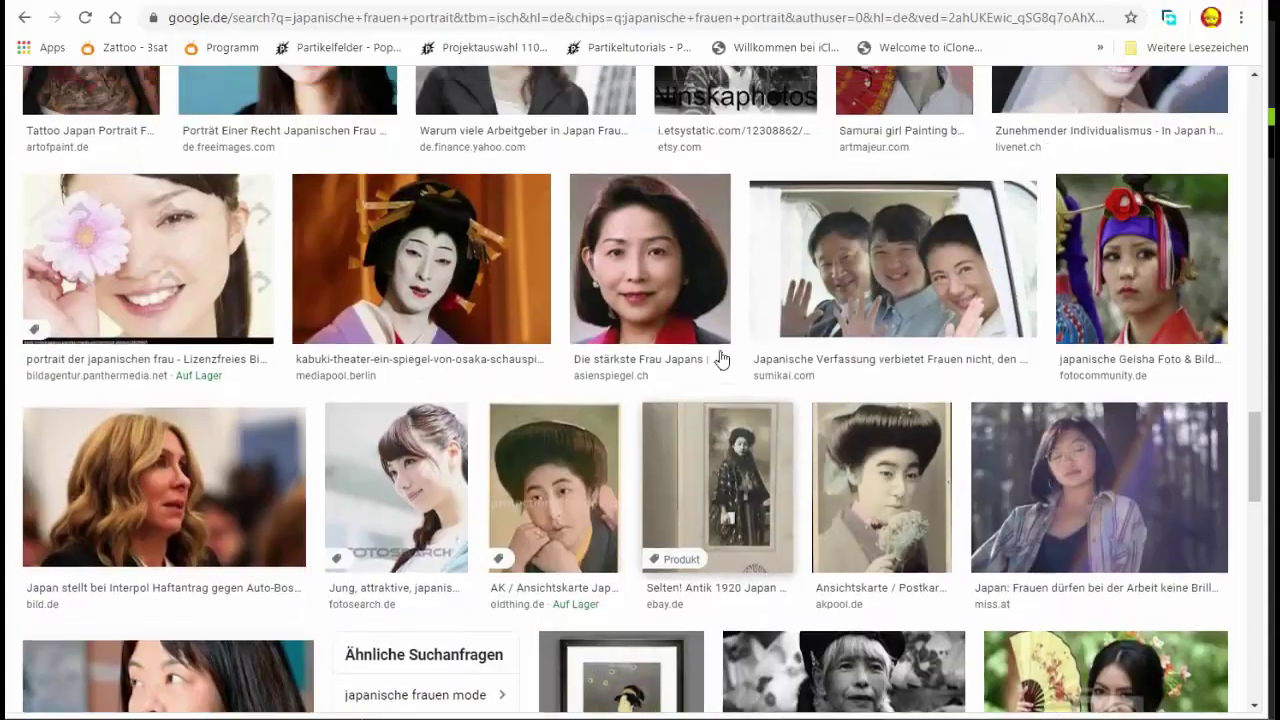
scroll(722, 358, up, 13)
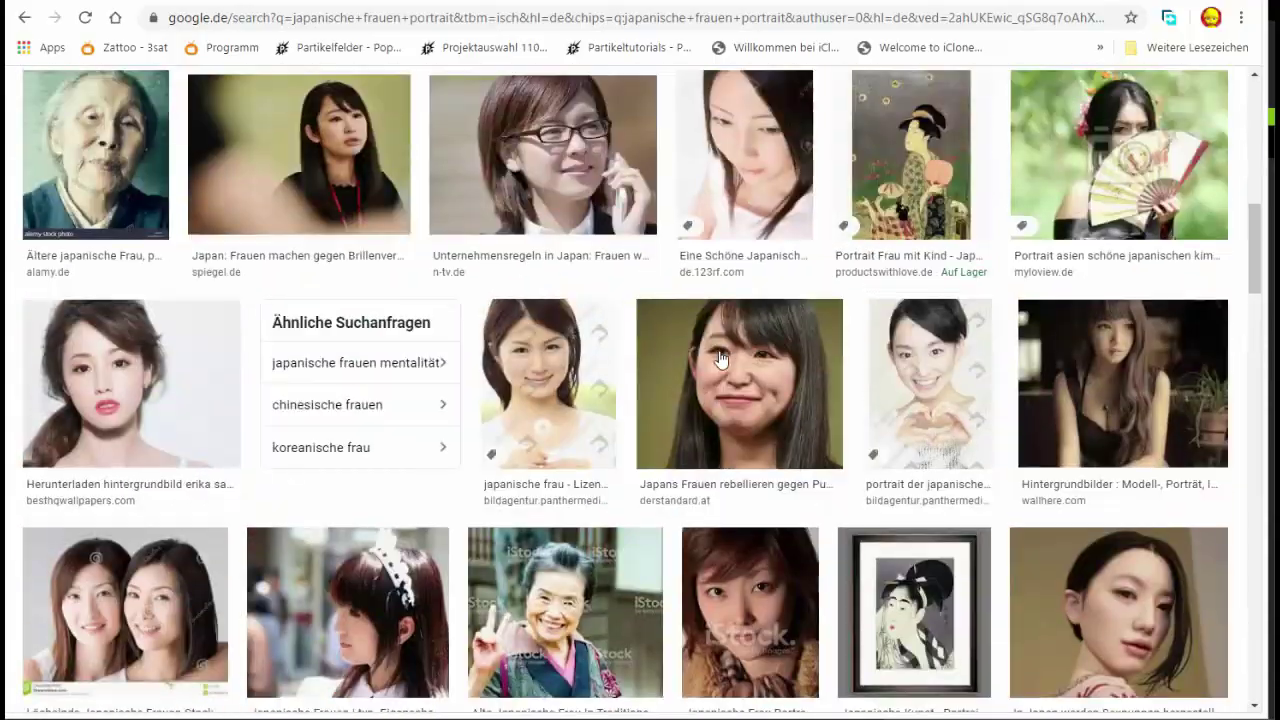
scroll(722, 358, up, 10)
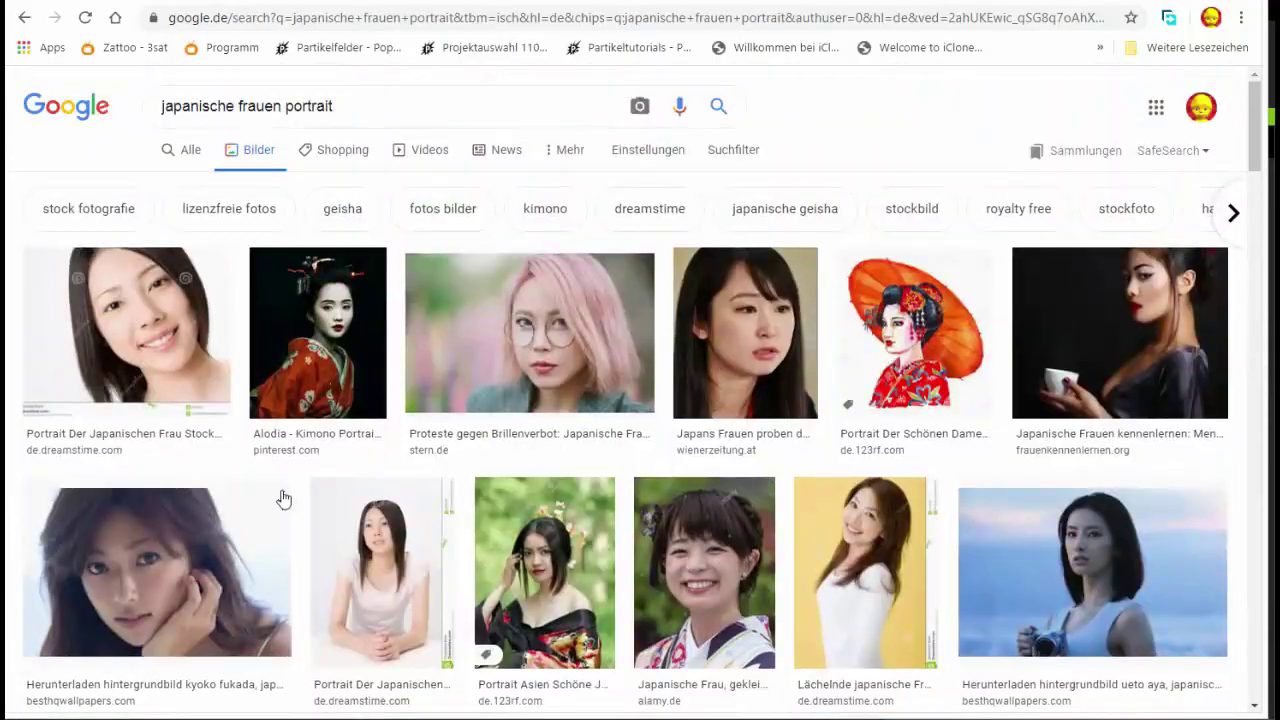
click(224, 210)
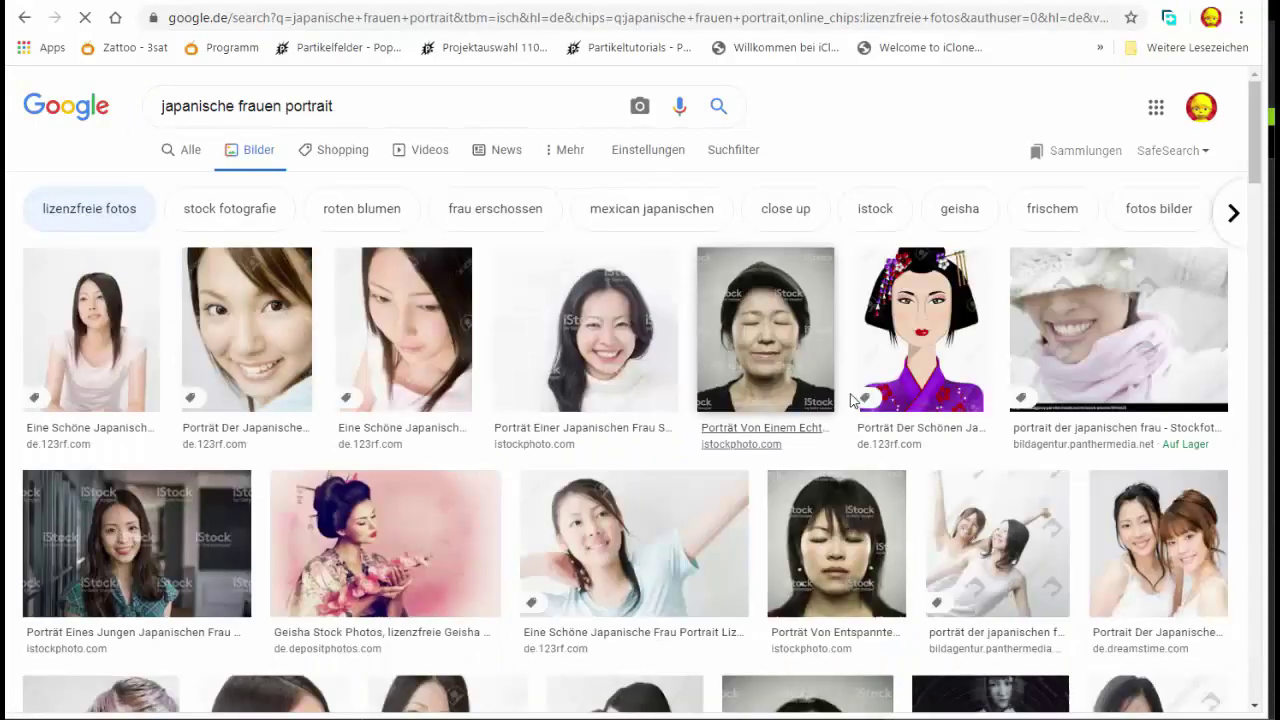
scroll(818, 381, down, 6)
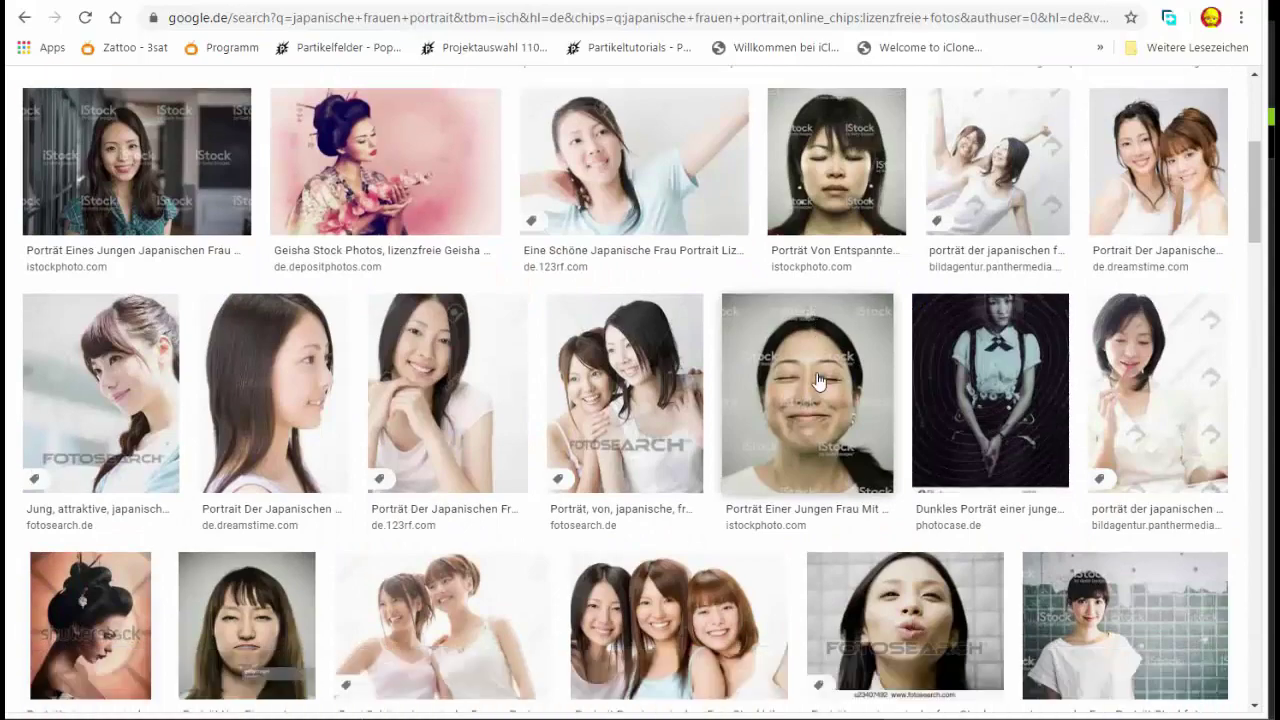
scroll(816, 399, up, 1)
scroll(816, 399, up, 5)
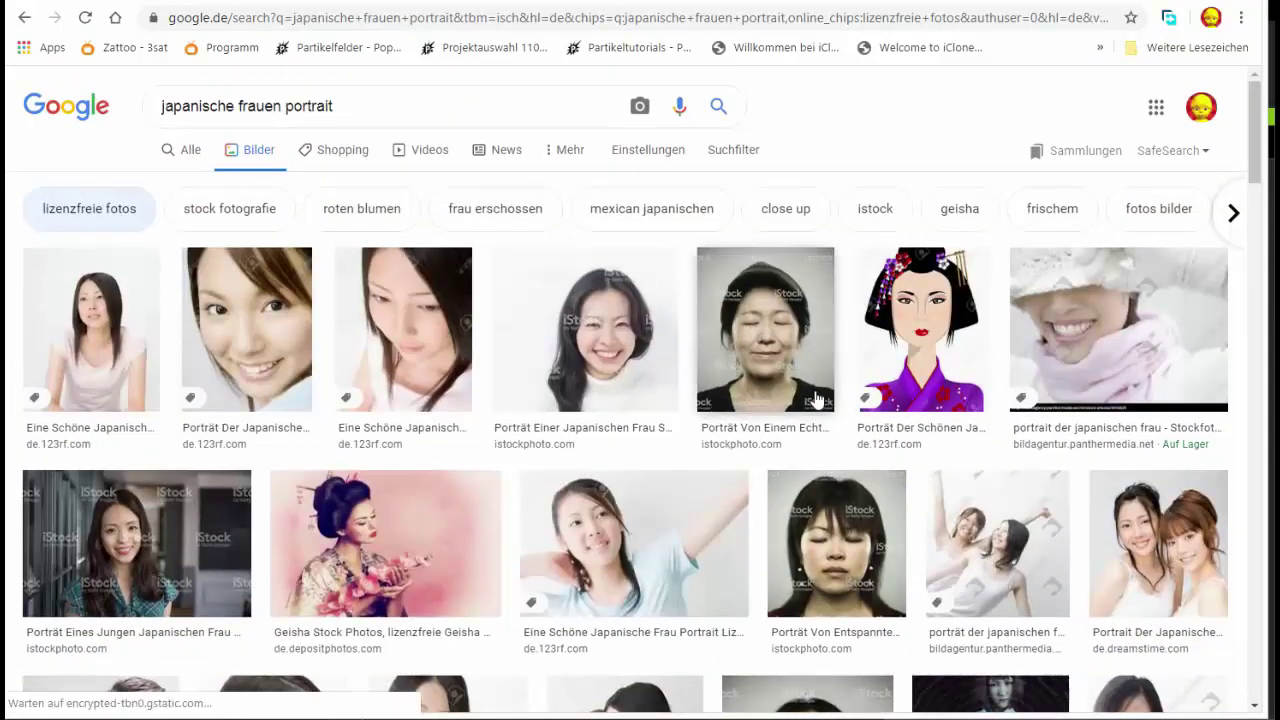
click(89, 219)
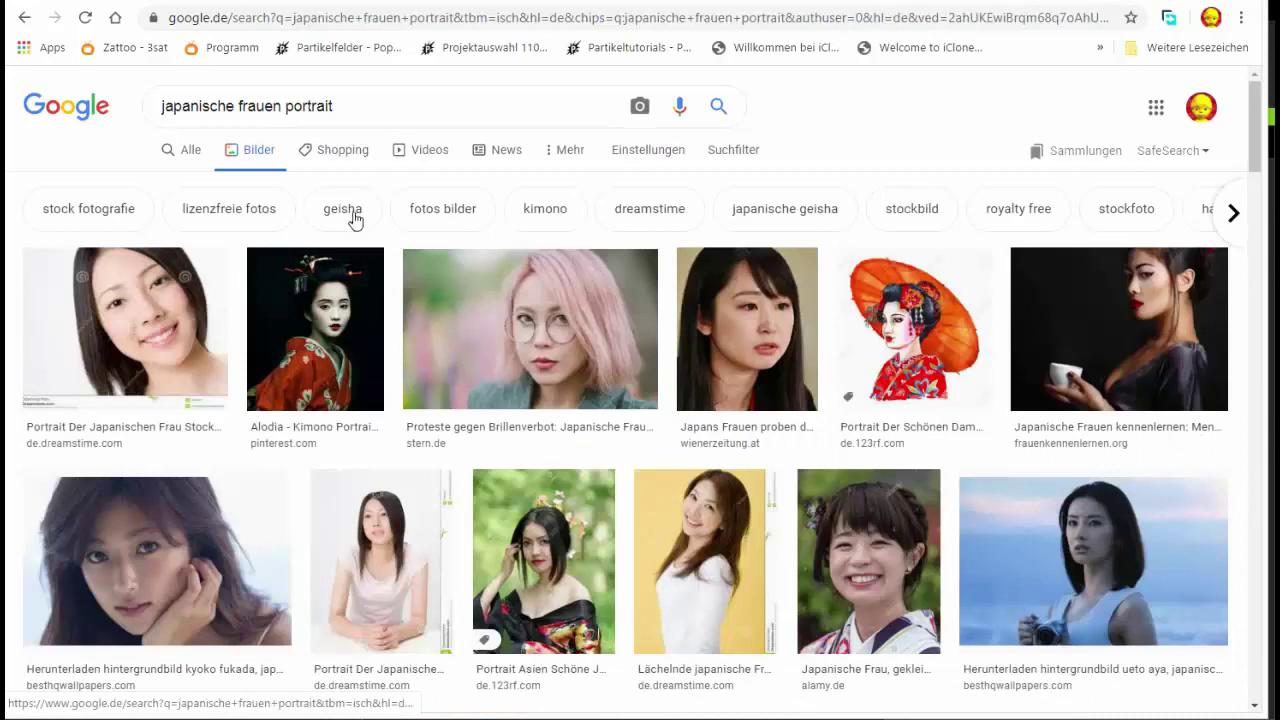
Step: Filter the portrait image results to 'geisha' and scroll through them for a suitable face photo
click(349, 214)
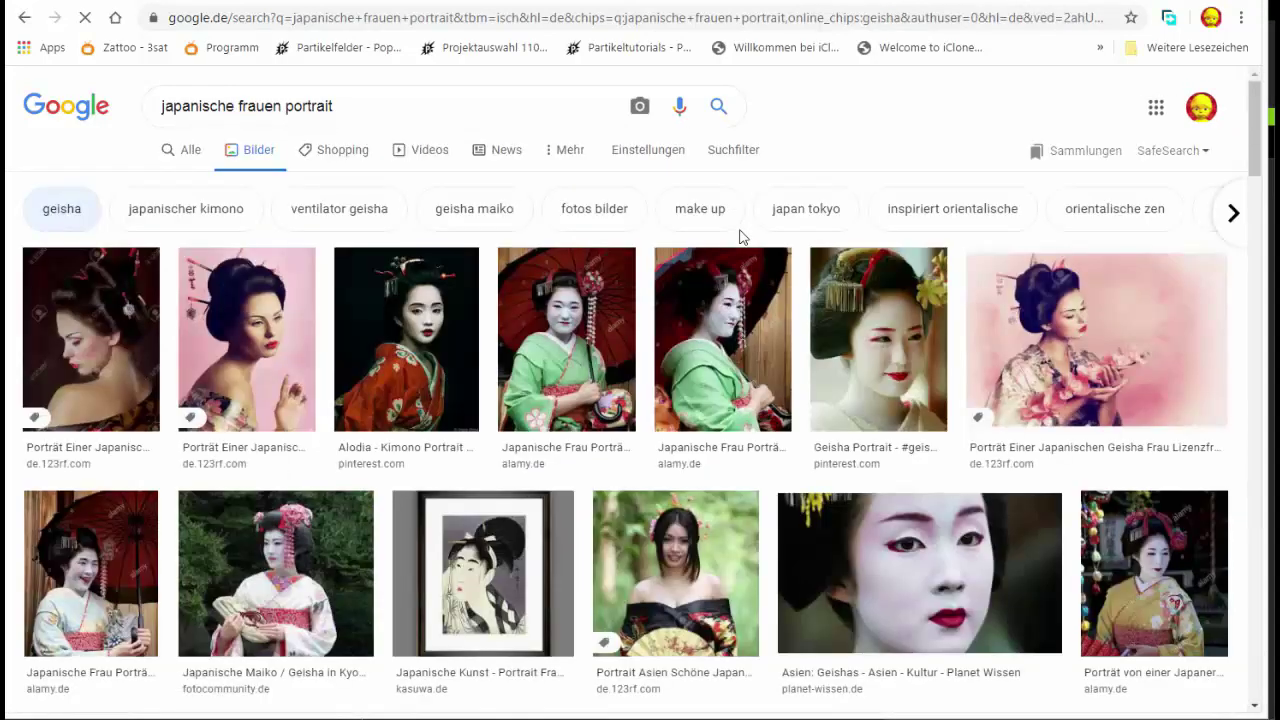
scroll(845, 280, down, 5)
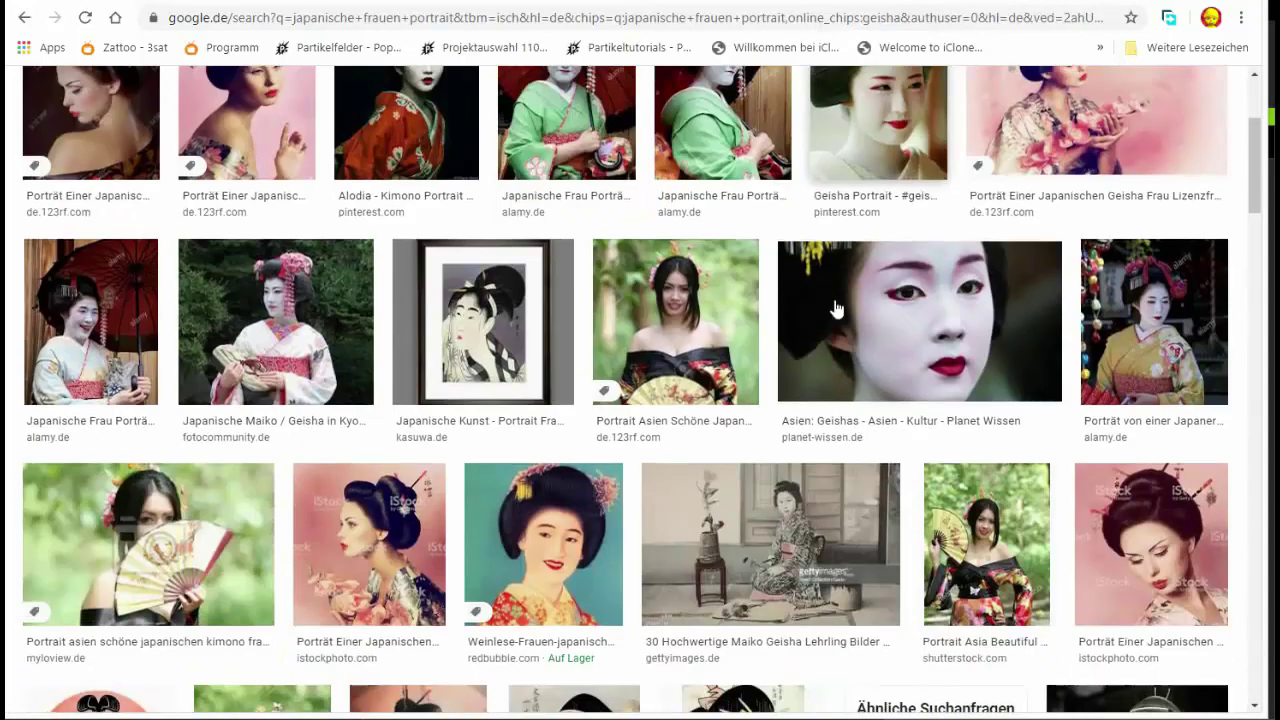
scroll(836, 310, down, 2)
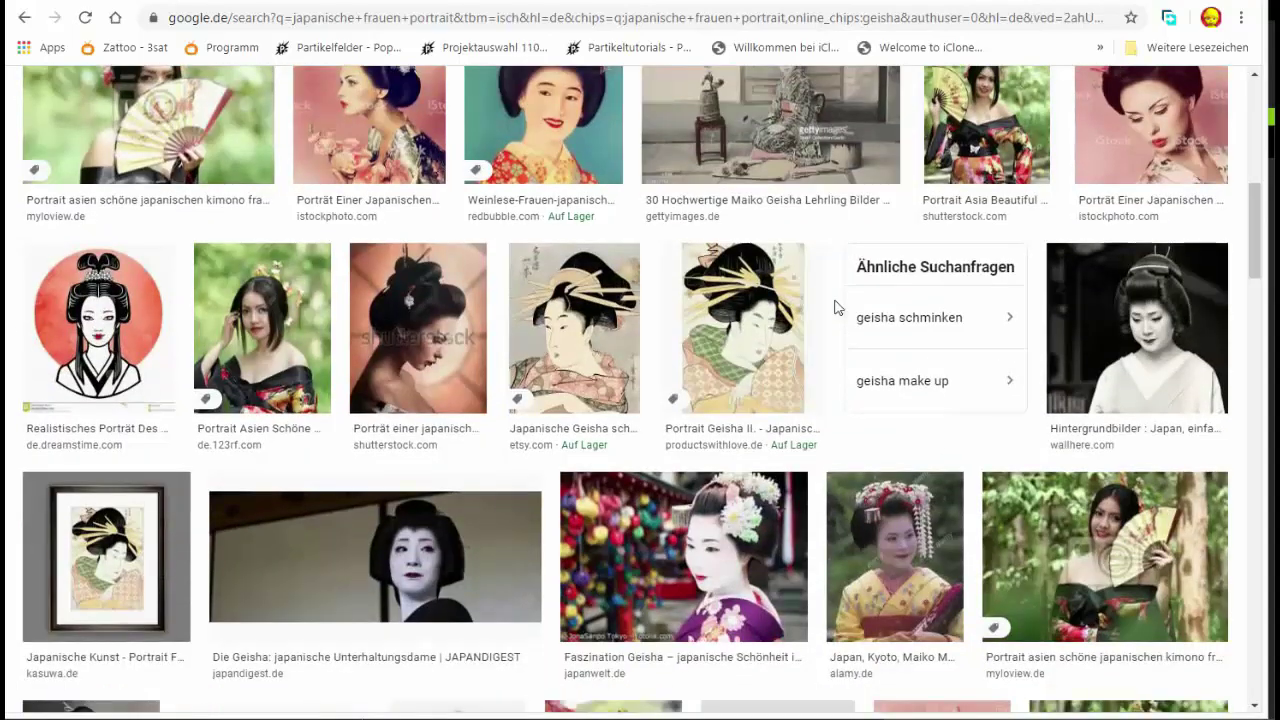
scroll(836, 308, down, 2)
scroll(834, 299, down, 2)
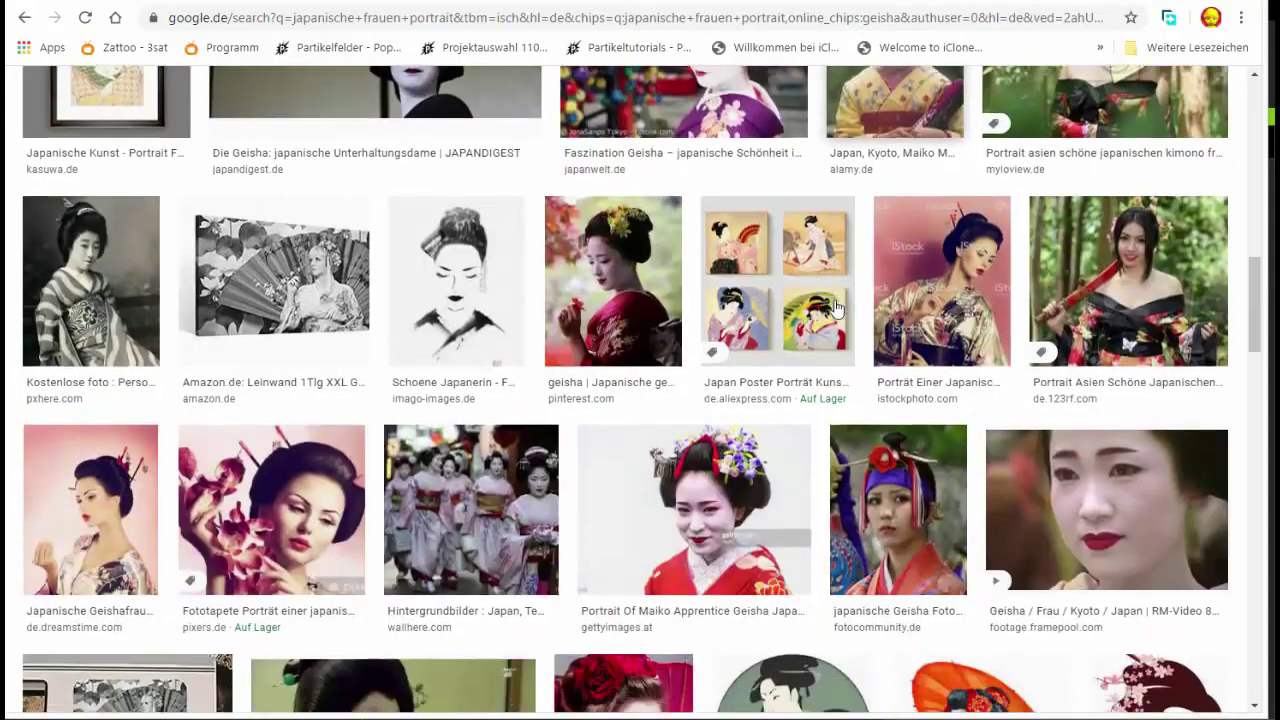
scroll(836, 308, down, 2)
scroll(836, 308, down, 2)
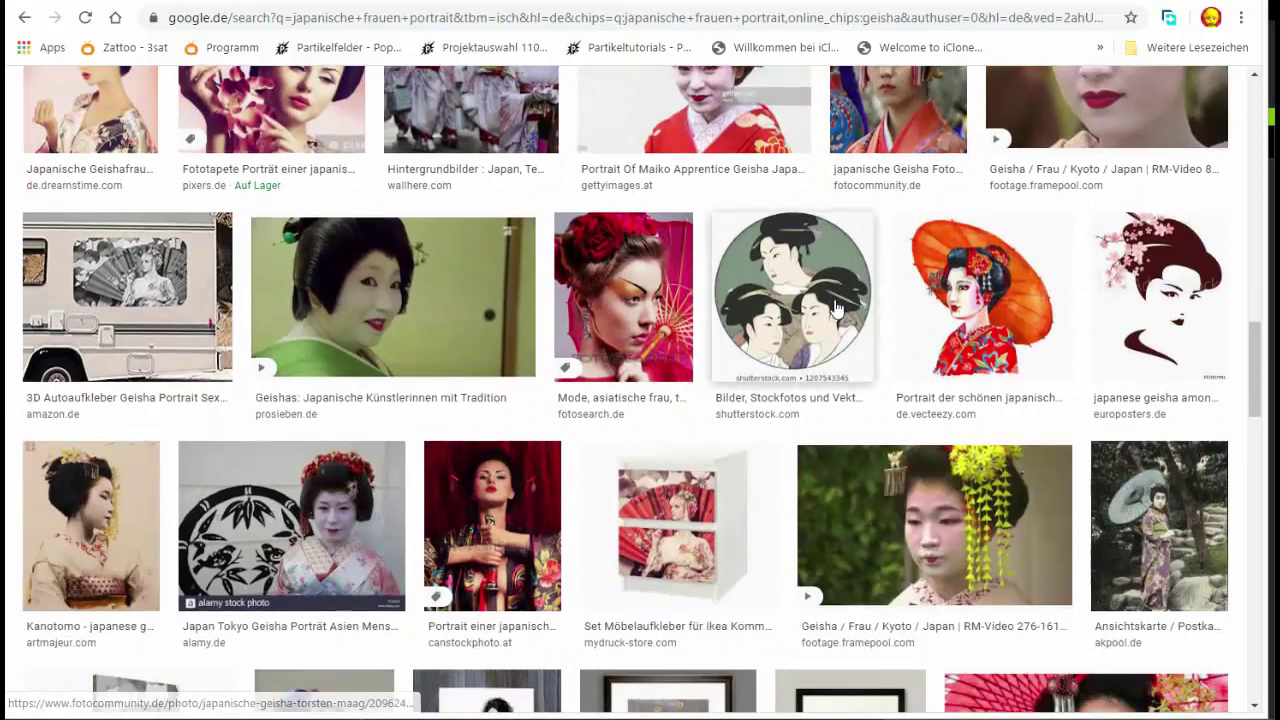
scroll(836, 308, down, 2)
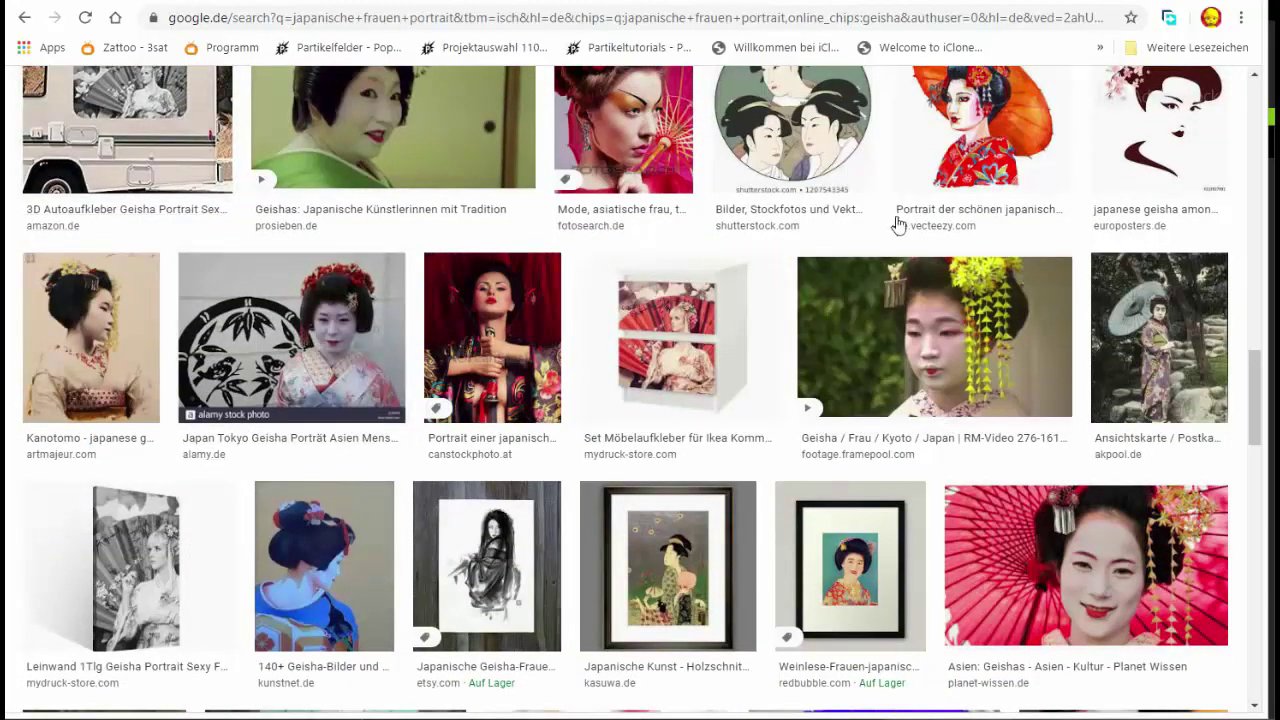
scroll(585, 246, down, 5)
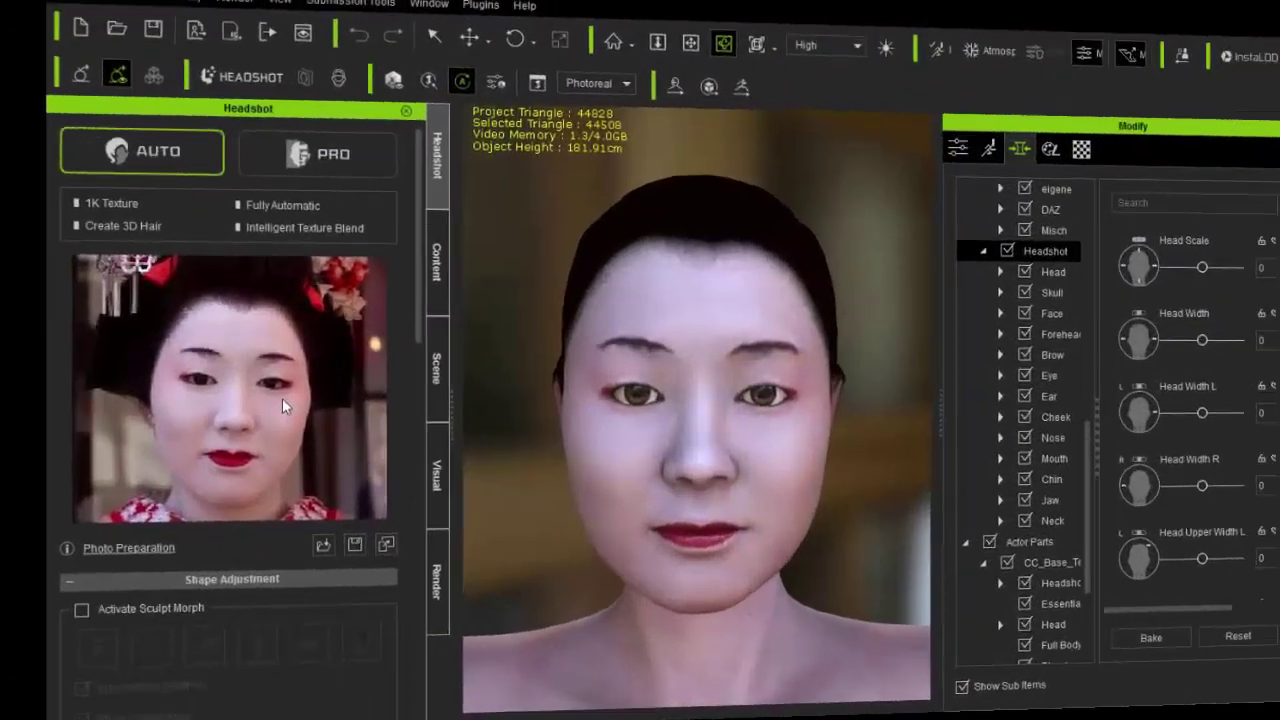
mouse_move(224, 407)
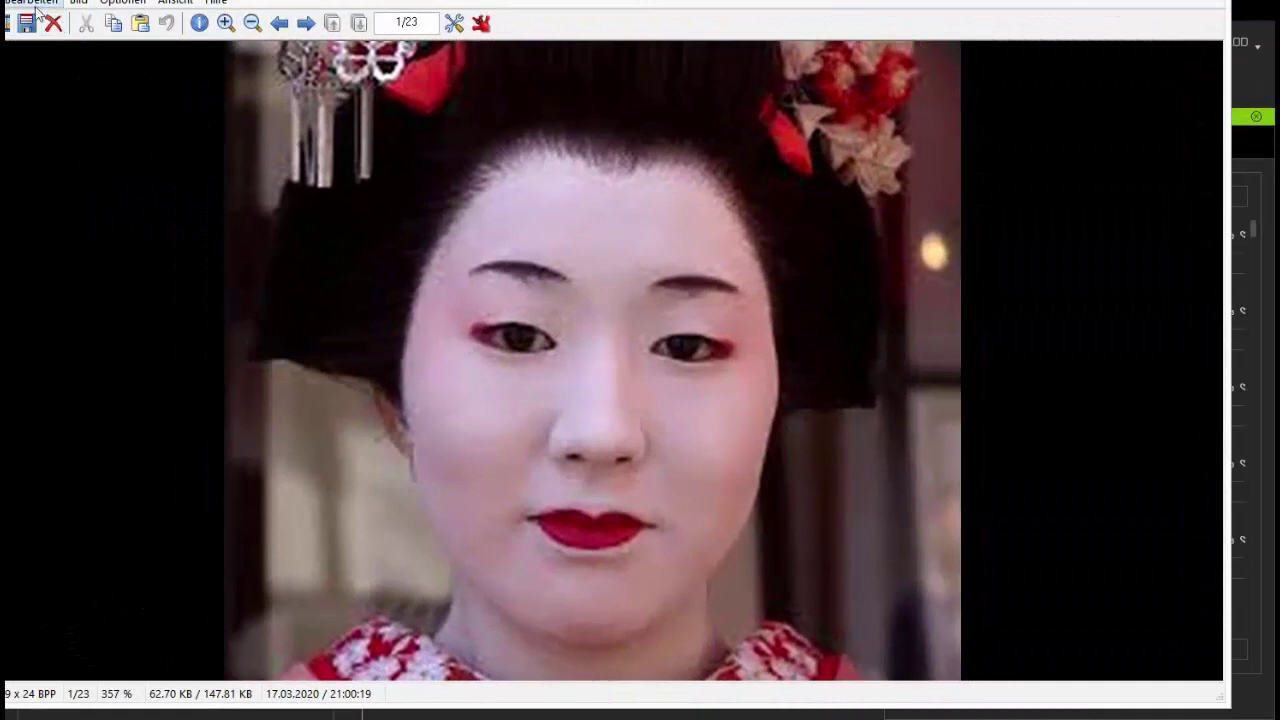
Step: Copy the geisha portrait to the clipboard with IrfanView's Bearbeiten > Kopieren
click(38, 4)
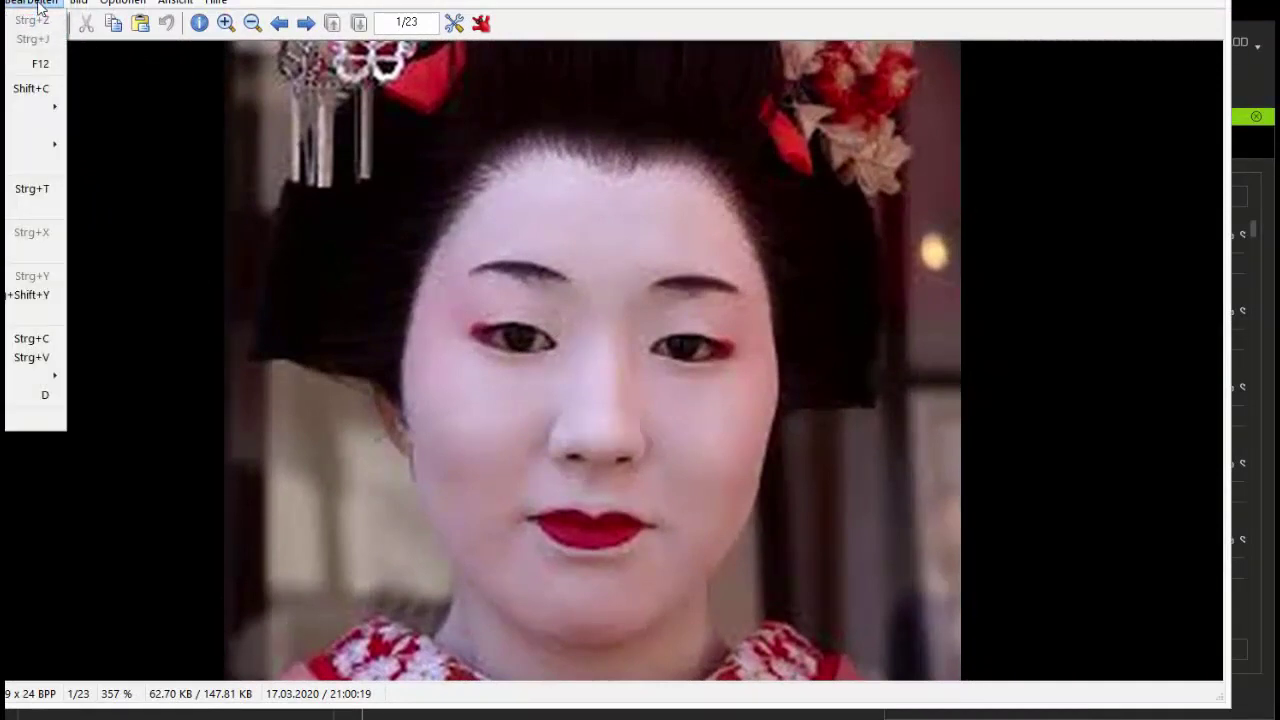
click(30, 338)
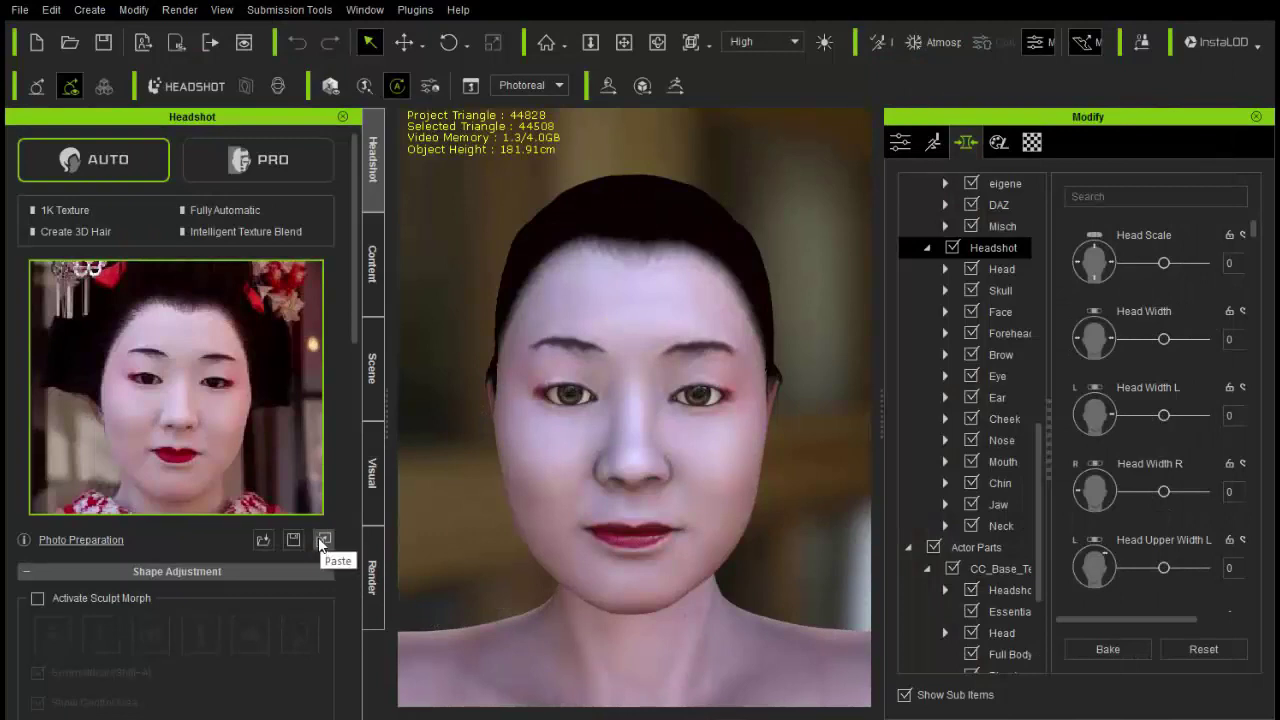
Step: Paste the copied geisha photo into Headshot's Photo Preparation to bring up Generate Character
click(323, 541)
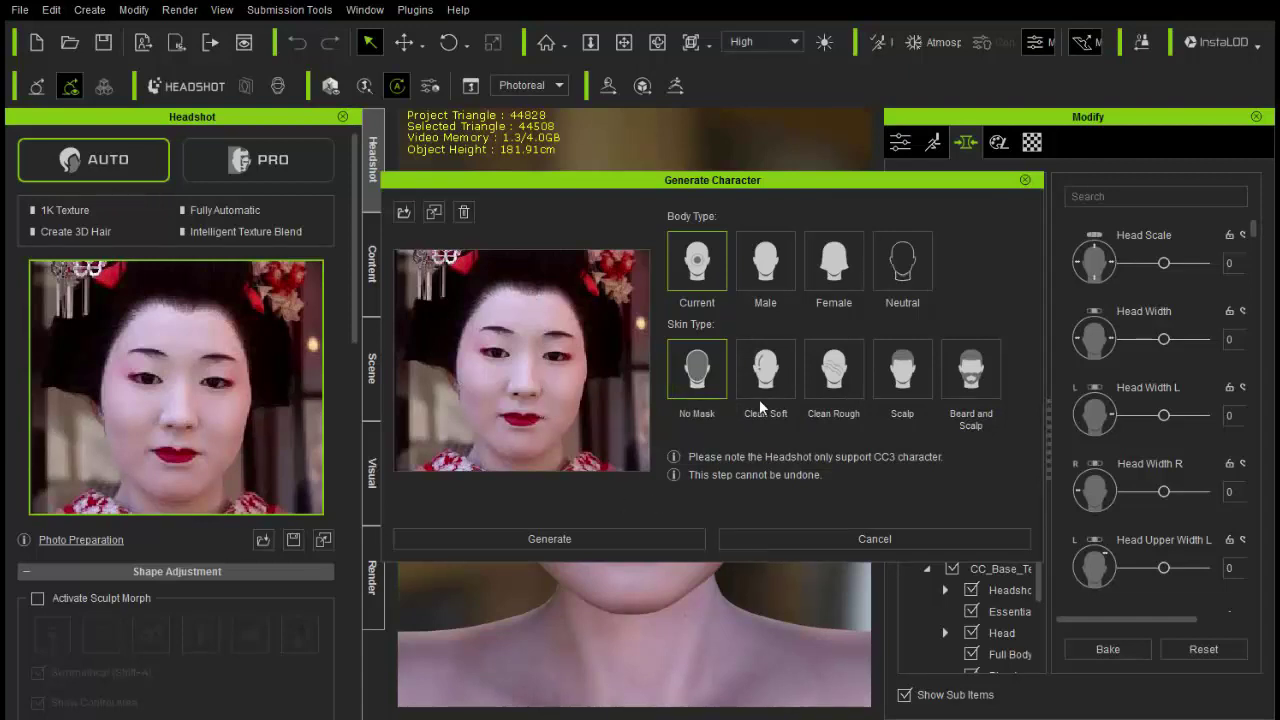
Step: Review the Body Type and Skin Type options, then cancel Generate Character without generating
mouse_move(641, 422)
mouse_move(489, 388)
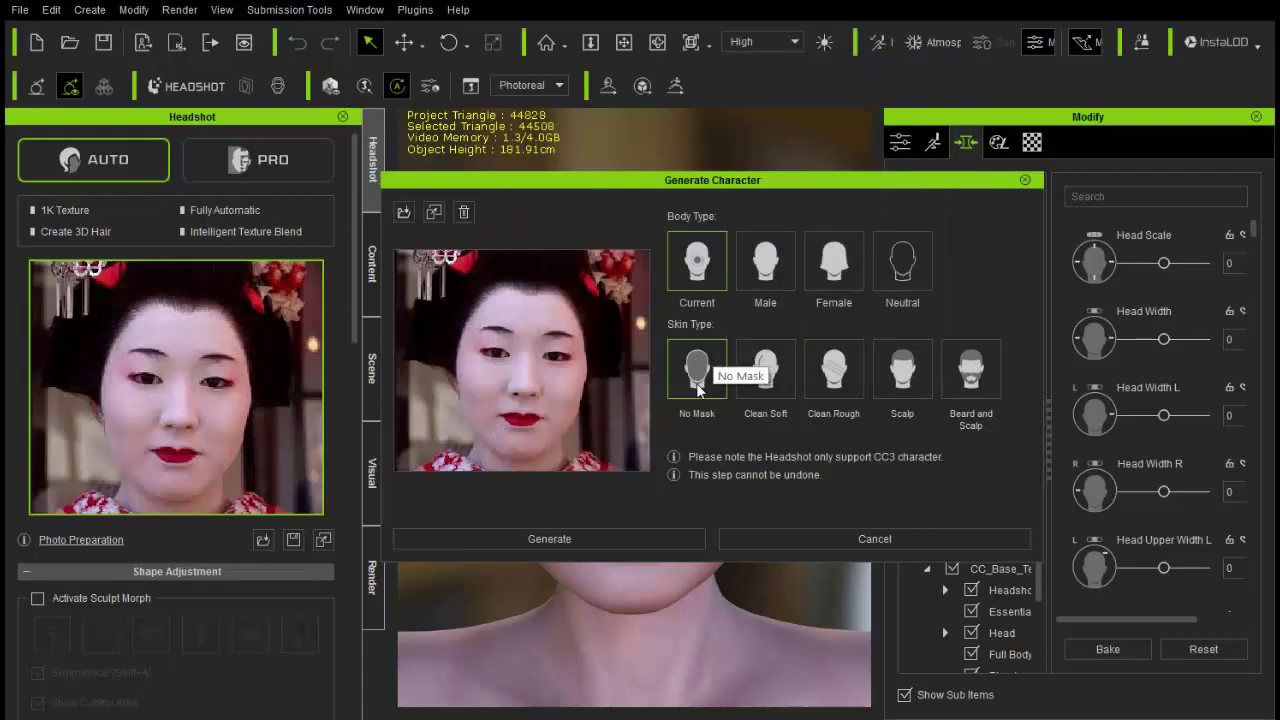
click(862, 538)
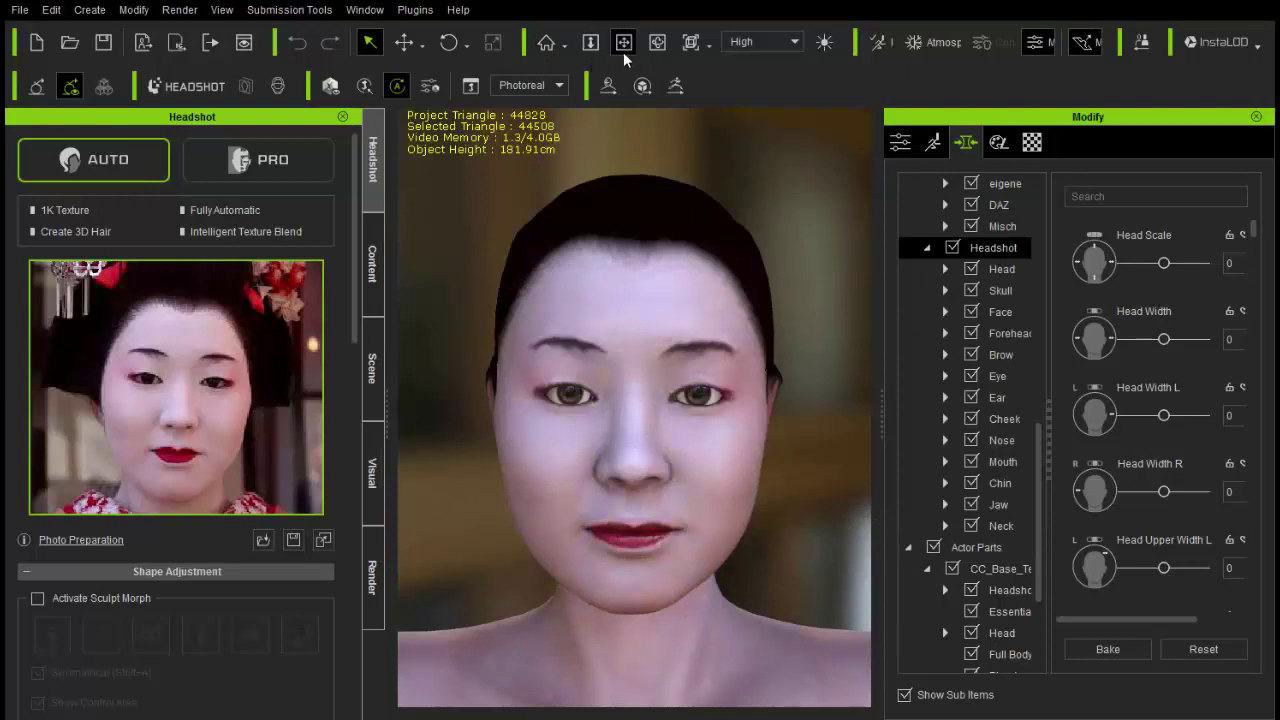
click(657, 42)
drag(782, 473, 773, 304)
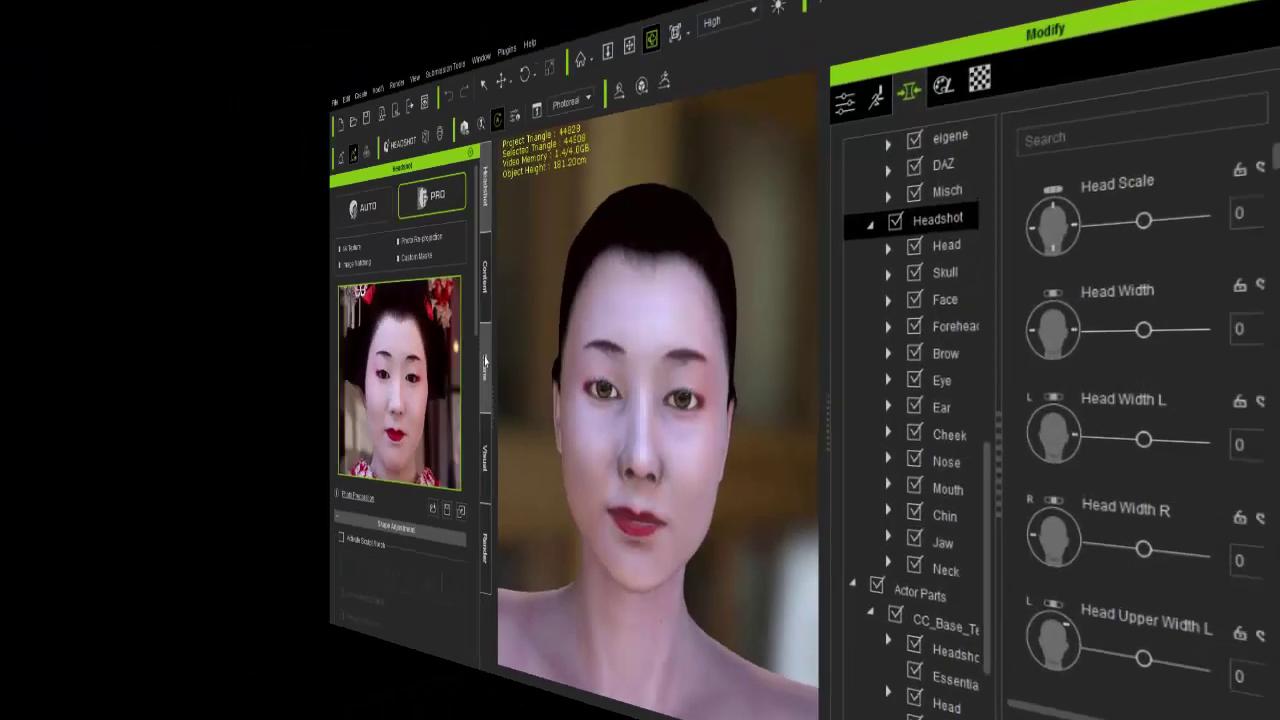
Step: Hide and re-show the Haircut in the Scene panel, then return to the Headshot panel
click(372, 368)
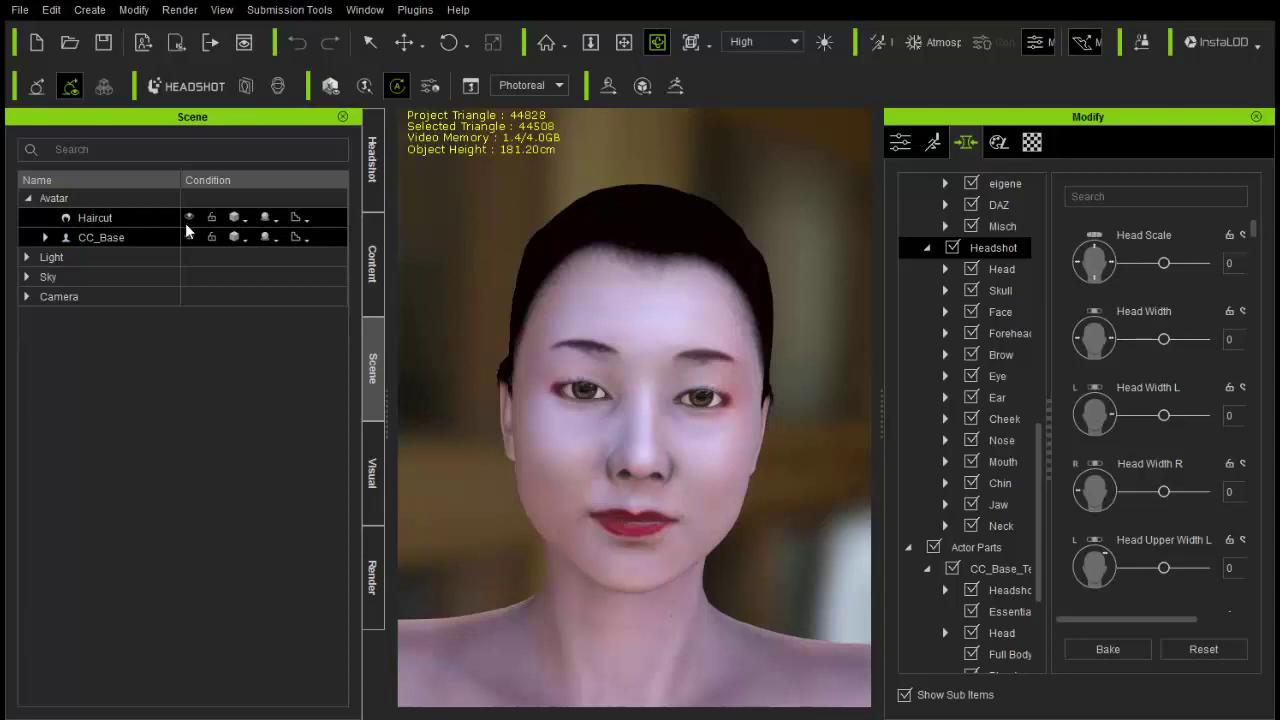
click(190, 218)
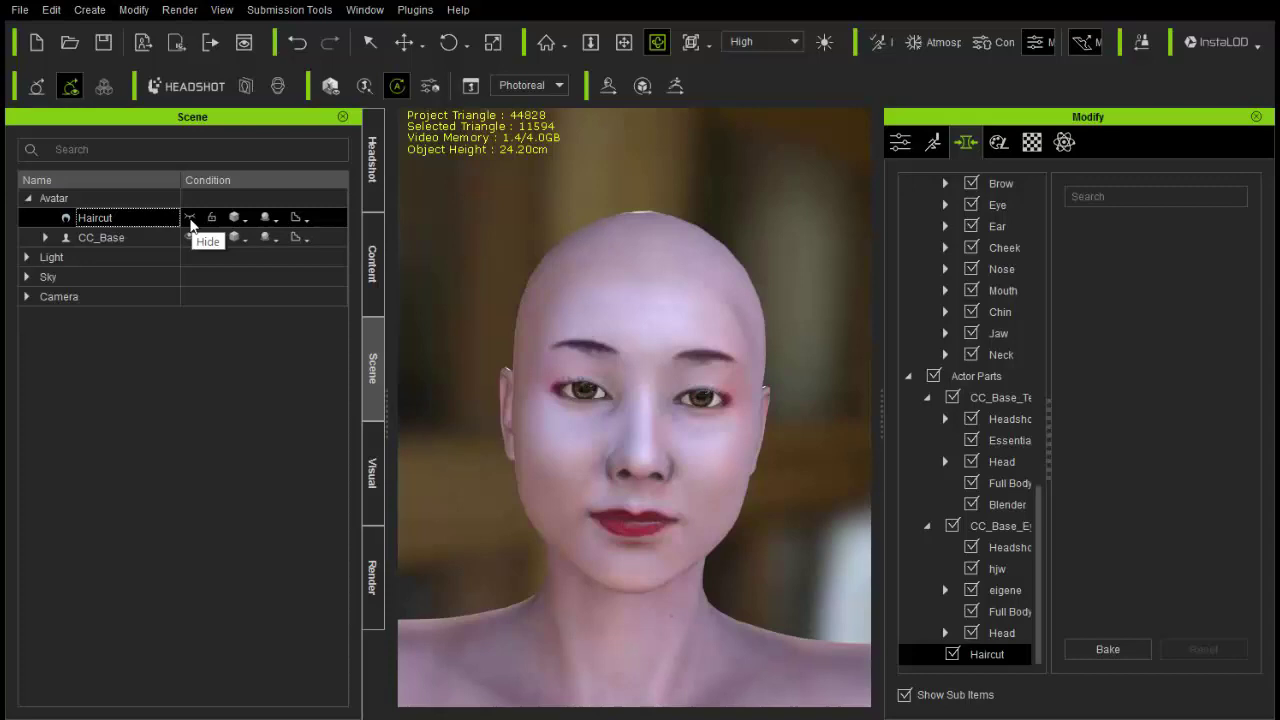
click(190, 218)
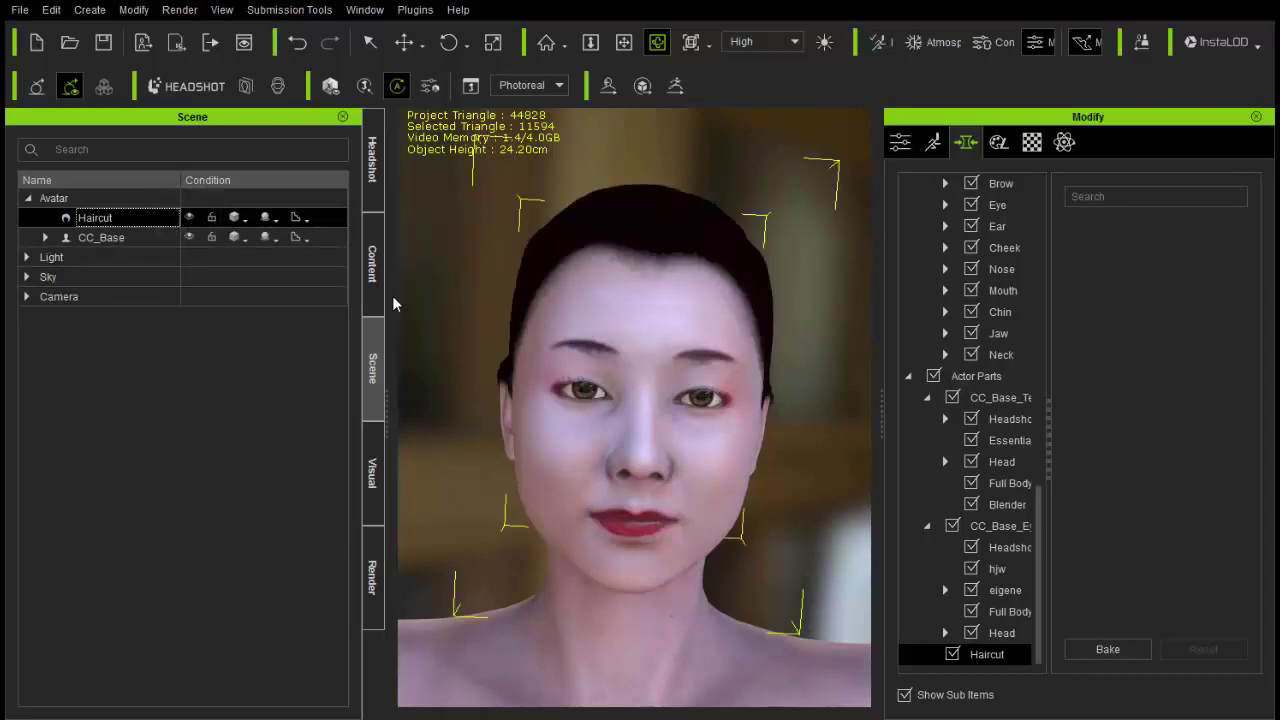
click(374, 161)
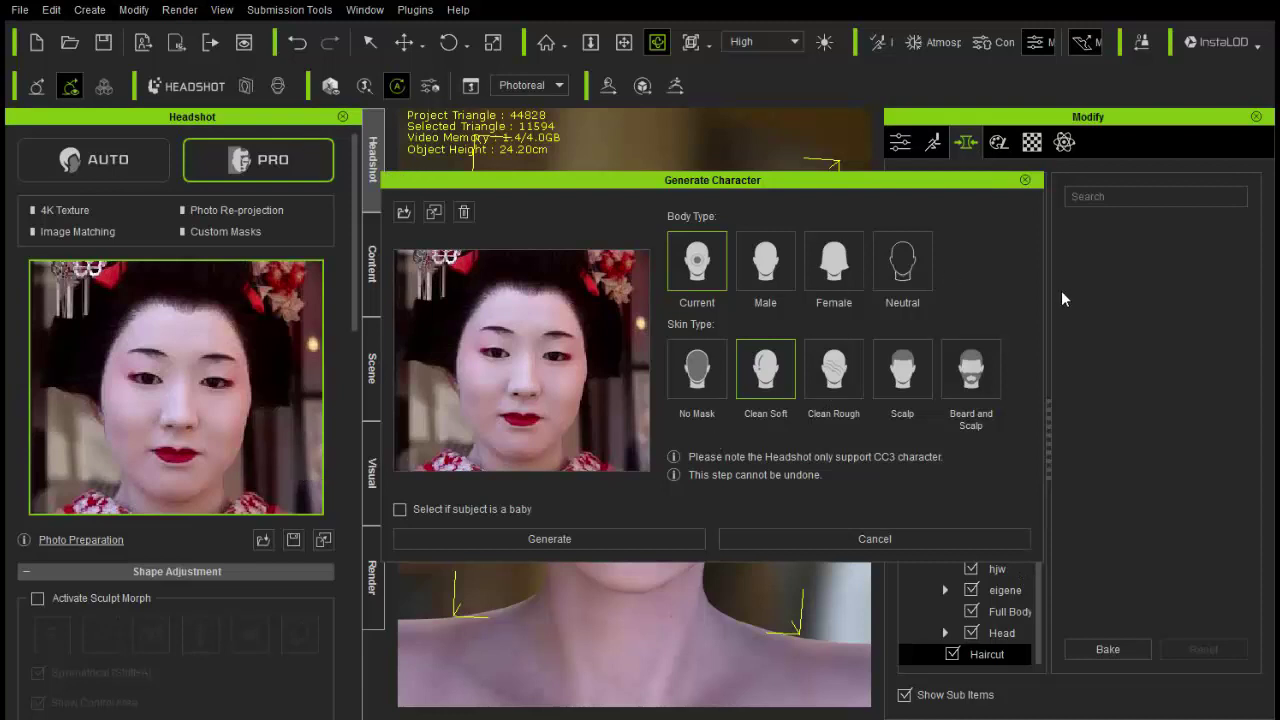
click(1025, 181)
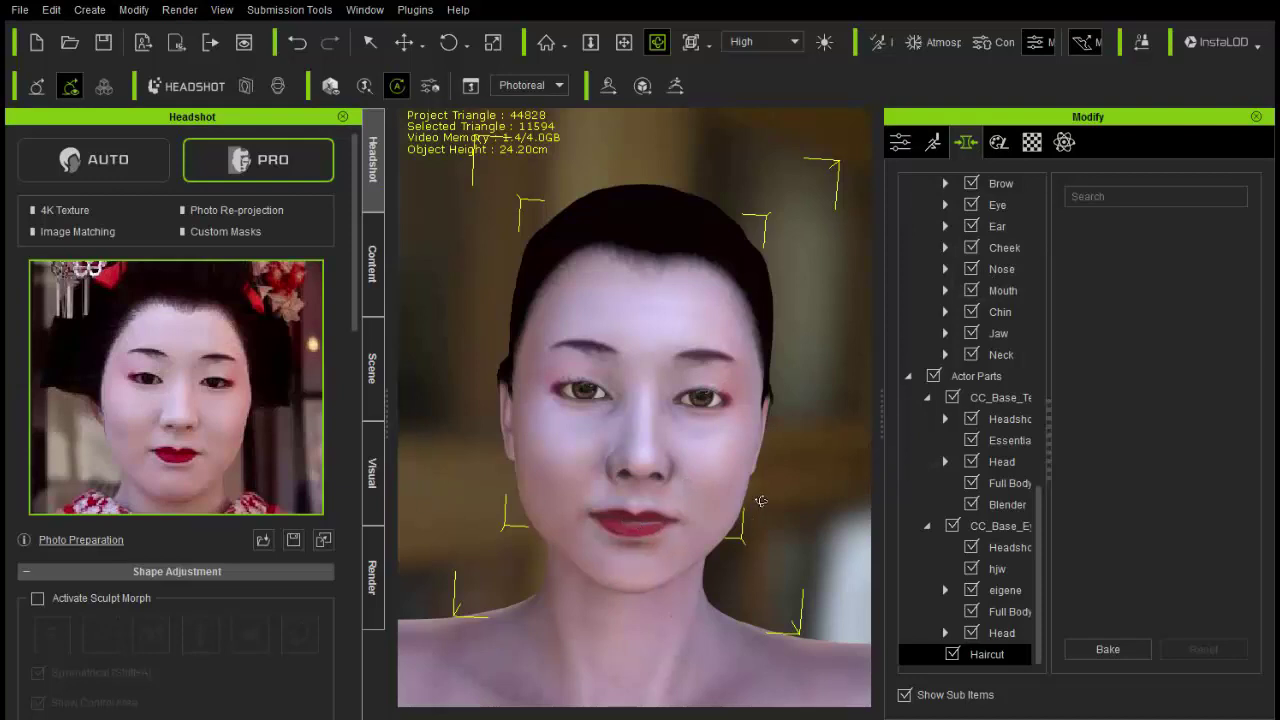
click(367, 41)
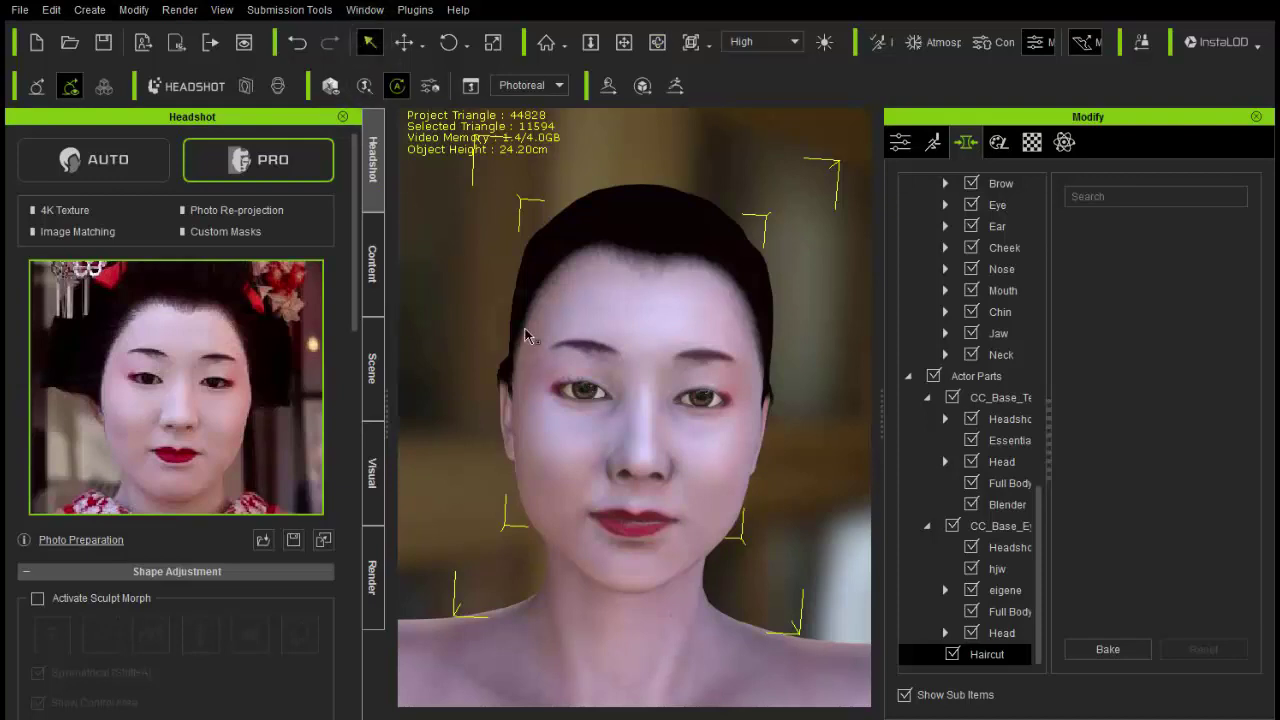
click(434, 277)
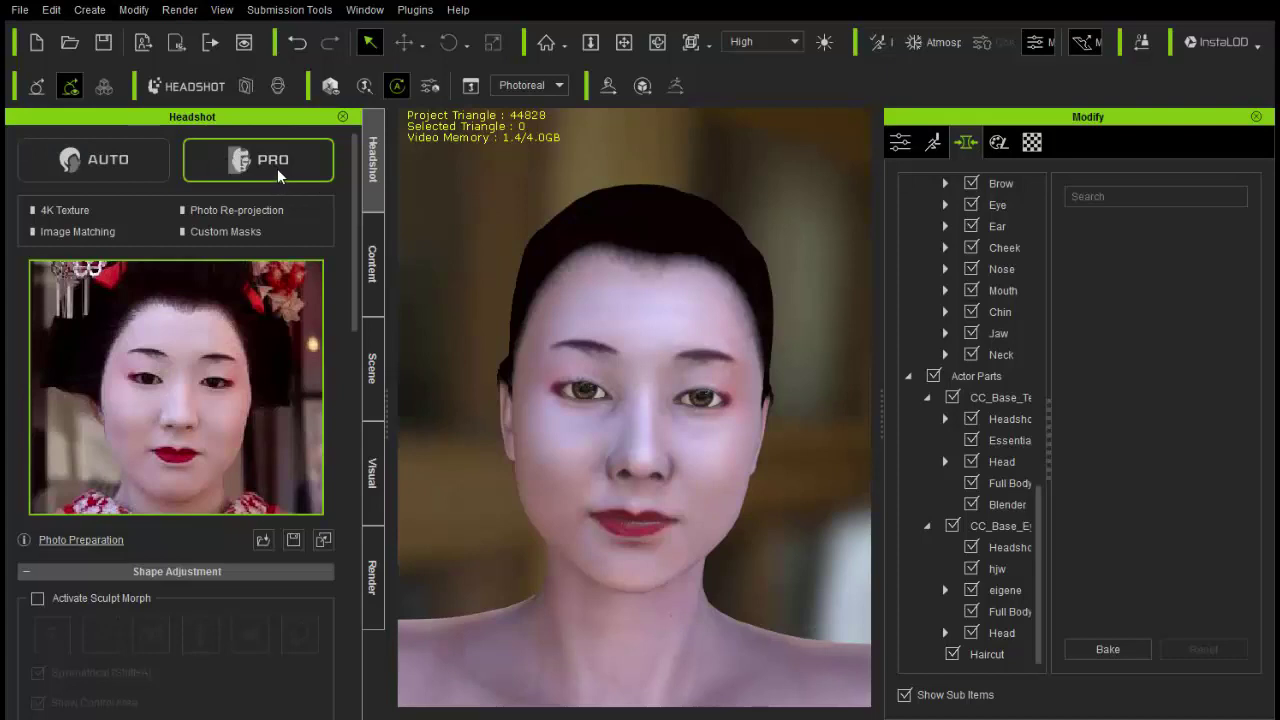
scroll(503, 305, up, 2)
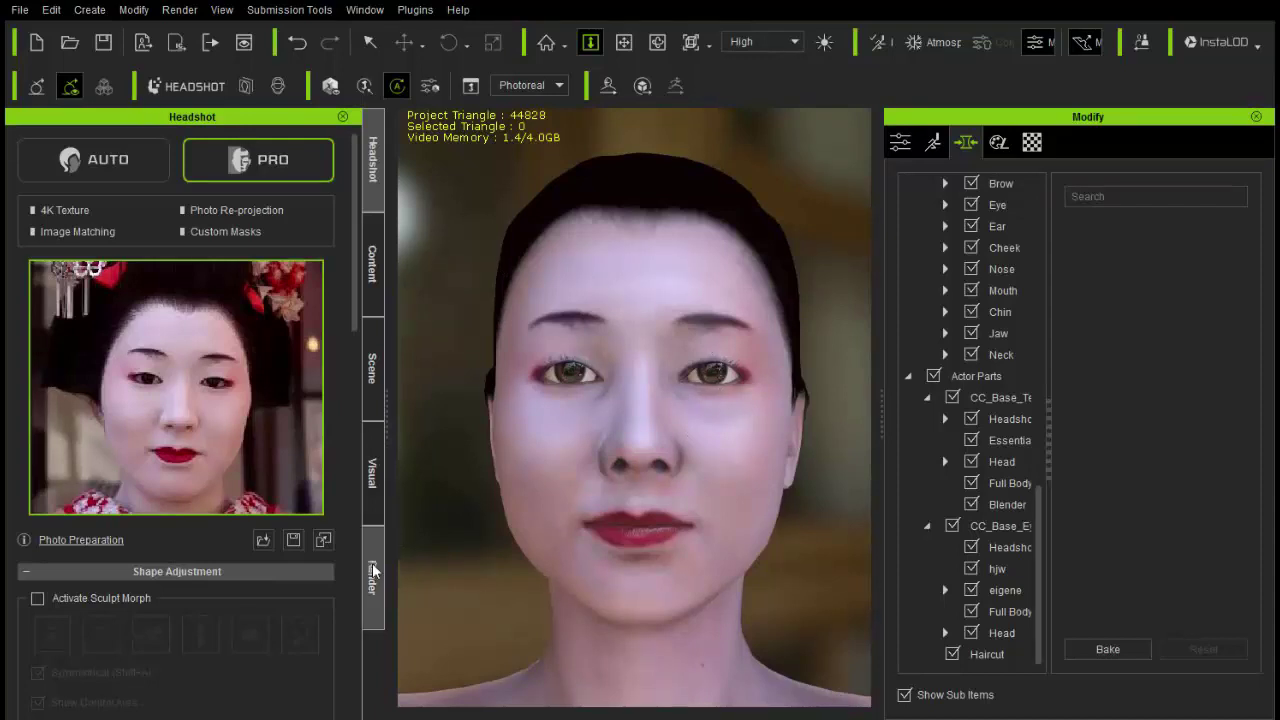
click(323, 540)
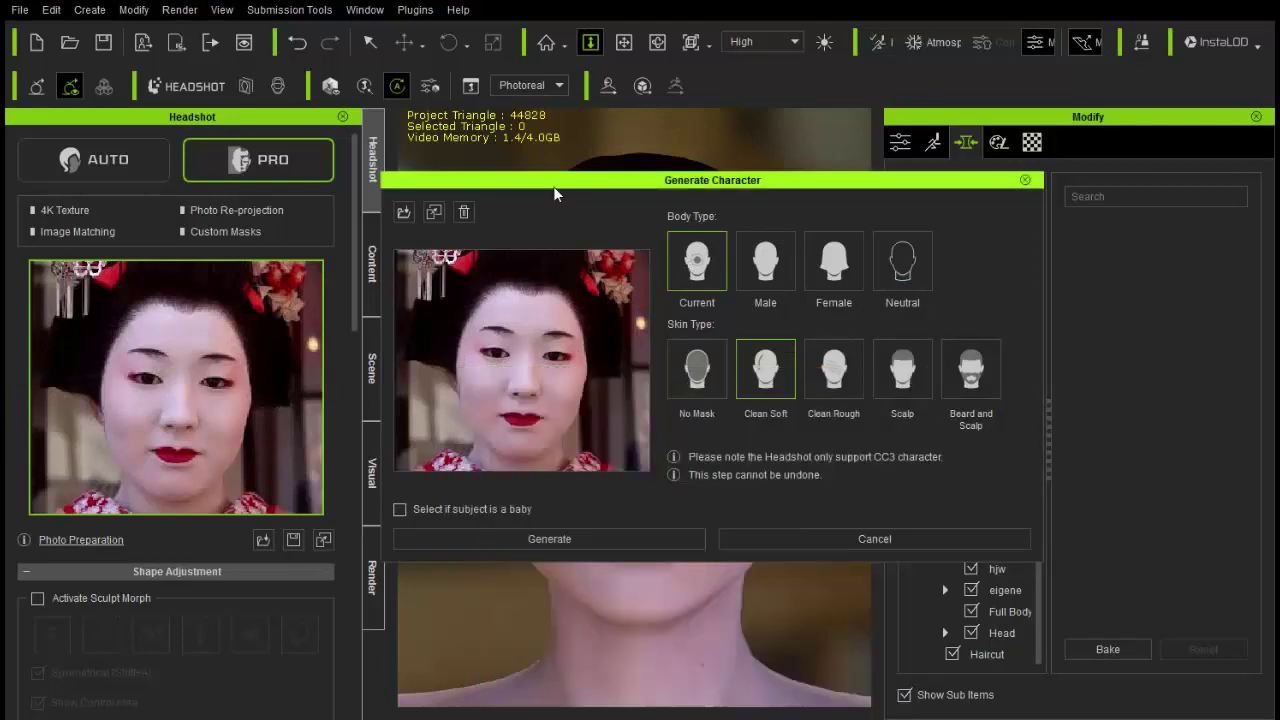
Step: Cancel Generate Character and orbit the head to inspect it from three-quarter and side views
mouse_move(530, 305)
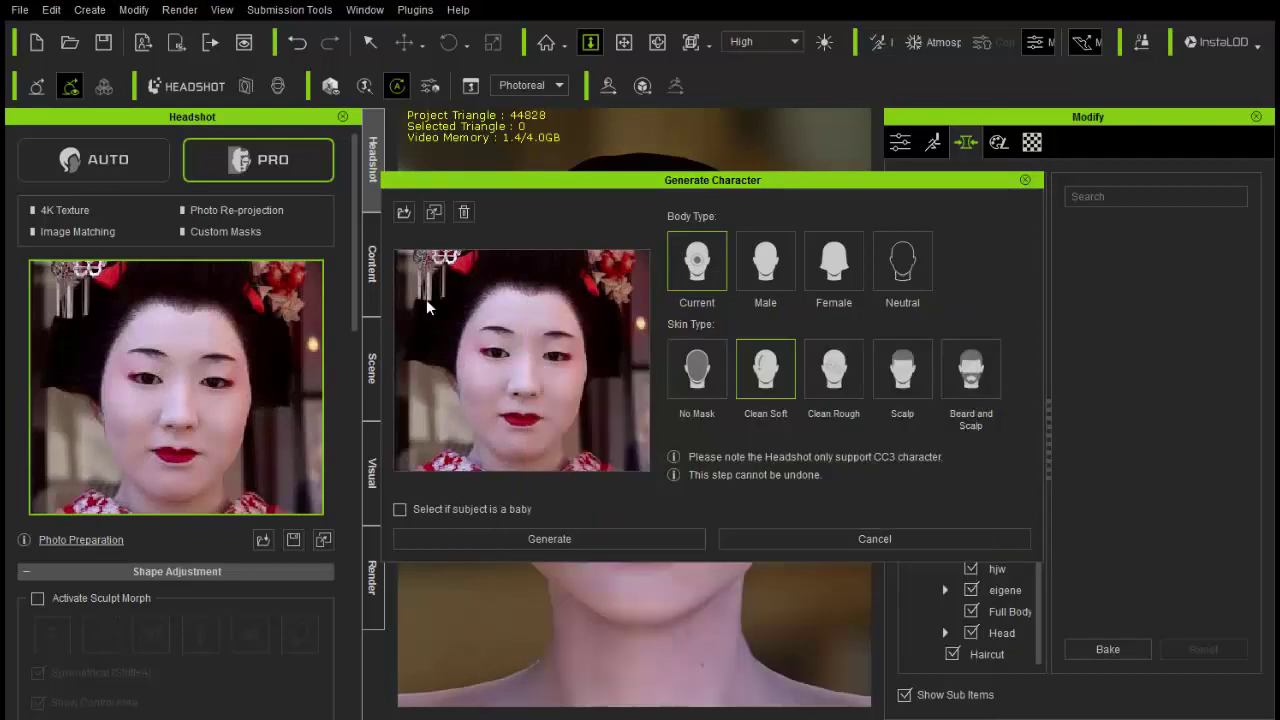
click(1027, 182)
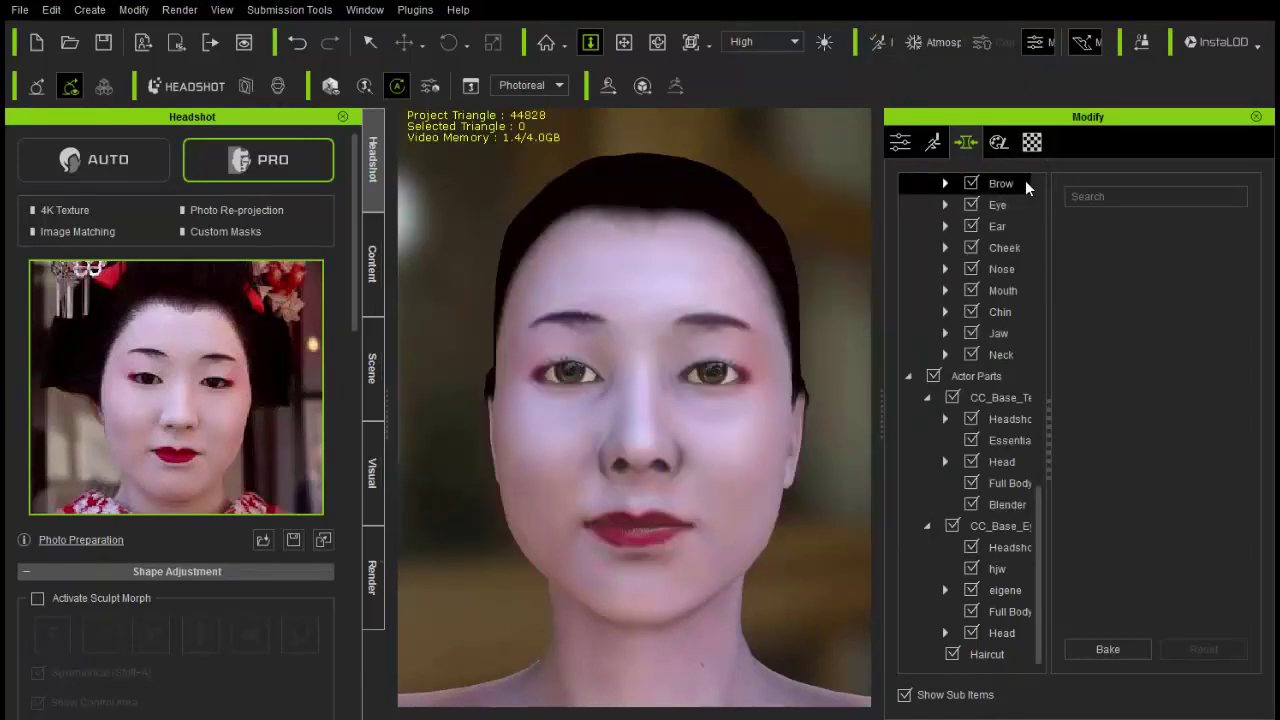
click(657, 41)
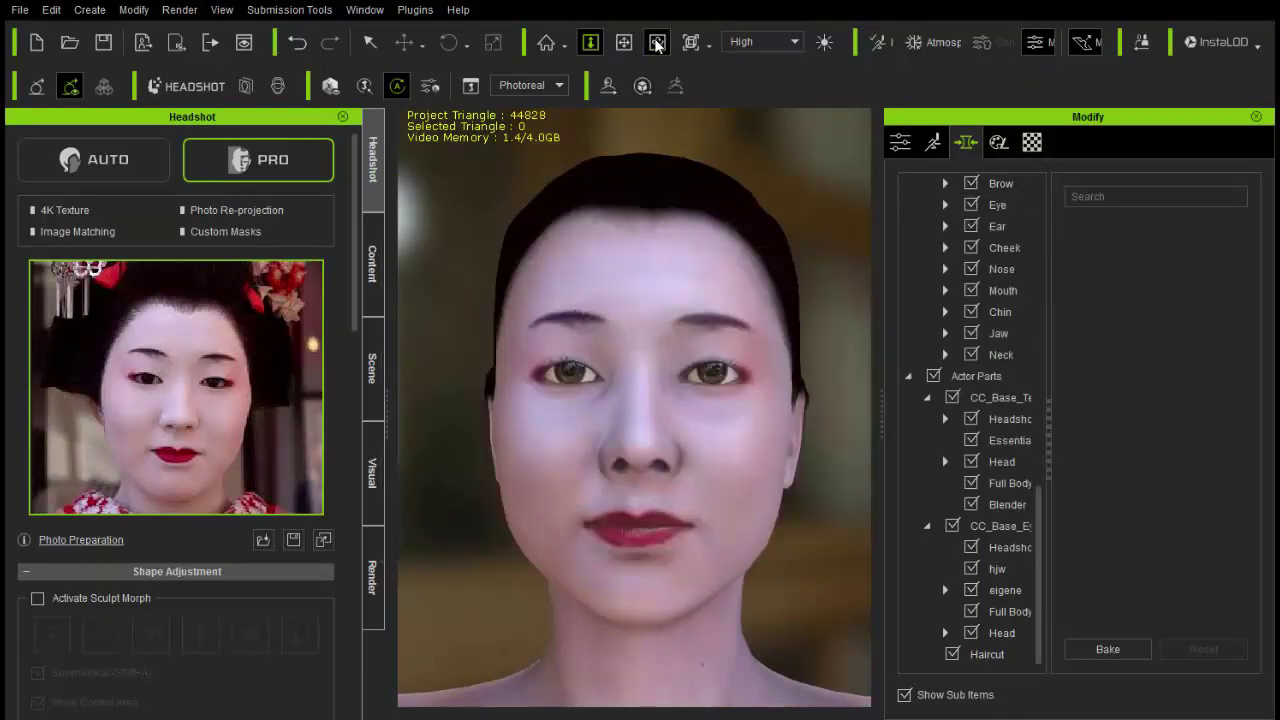
drag(752, 541, 824, 428)
drag(591, 440, 518, 364)
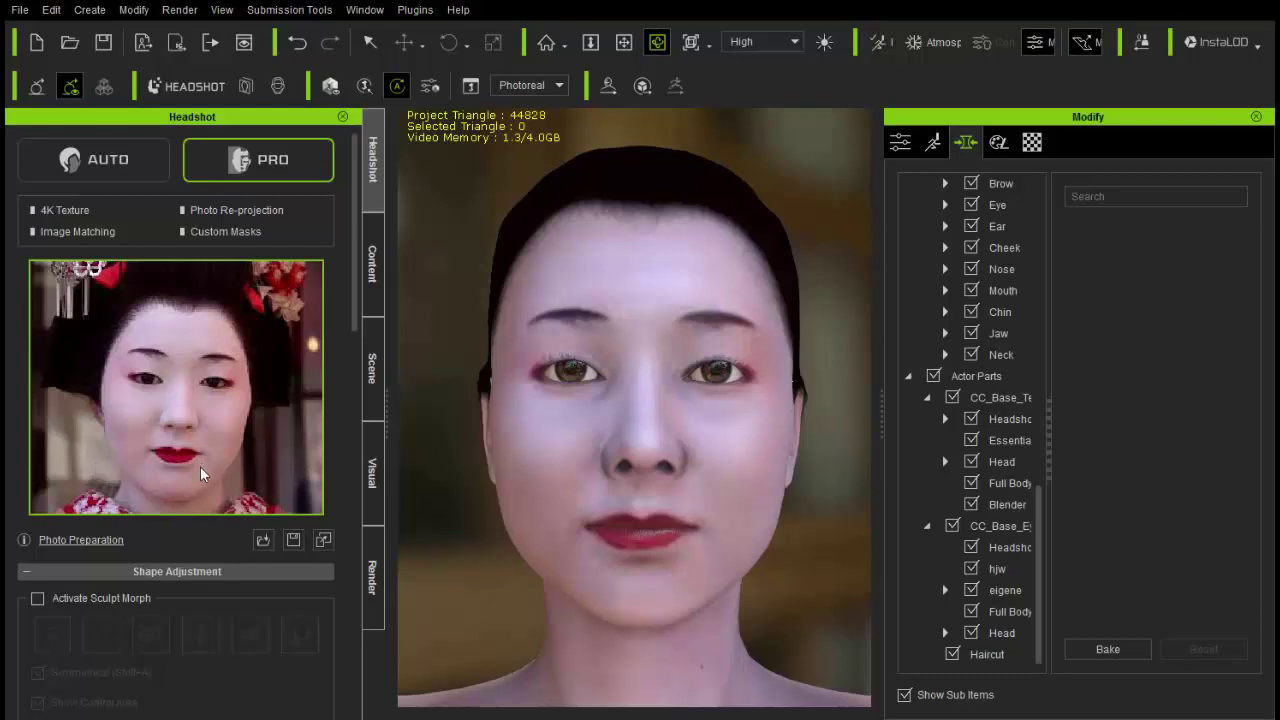
mouse_move(210, 483)
scroll(700, 524, up, 1)
mouse_move(675, 543)
right_down()
mouse_move(605, 545)
mouse_move(760, 548)
mouse_move(686, 565)
right_up()
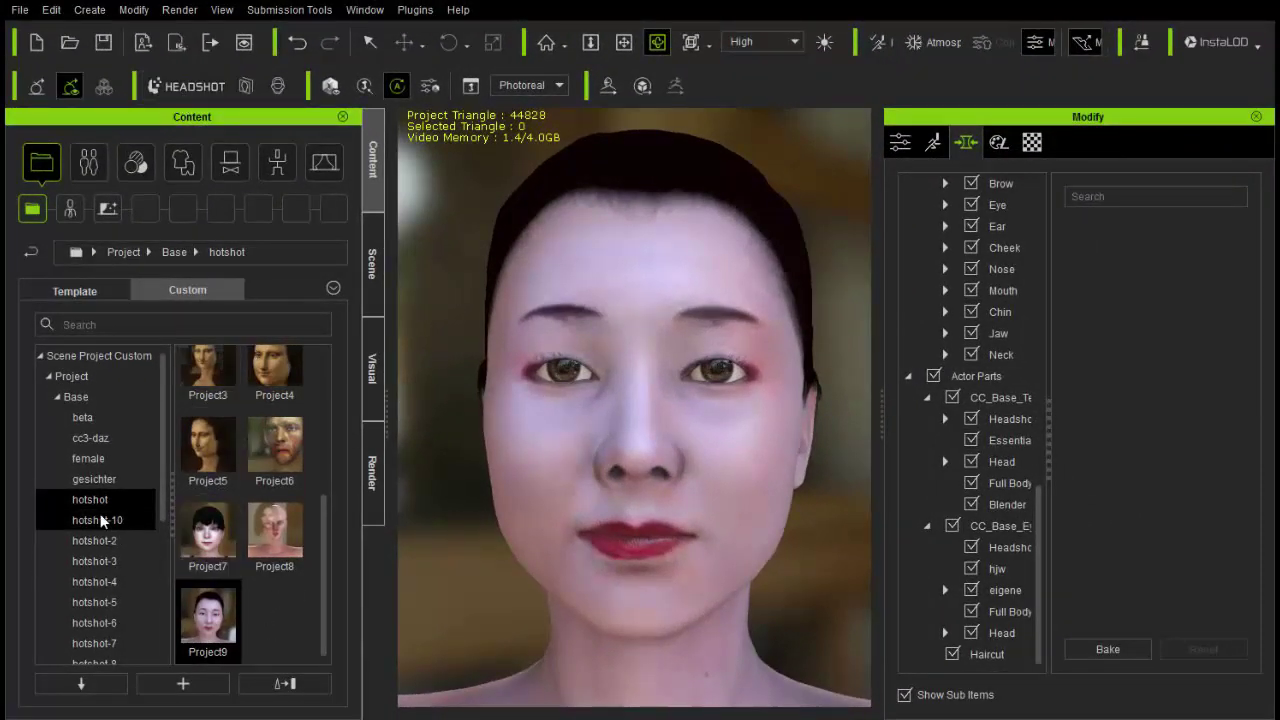
Step: Open the hotshot-3 and hotshot-2 folders, then browse Skin > Template > Normal > Convert from CC1
click(95, 560)
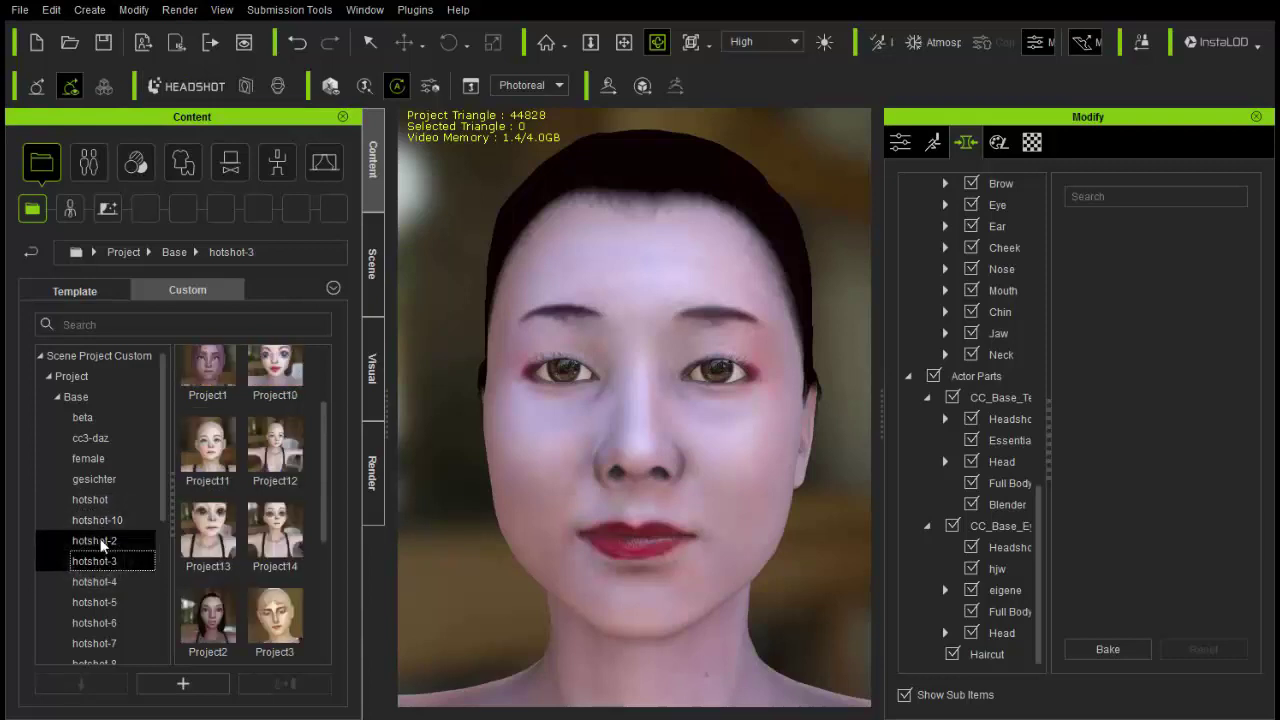
click(101, 541)
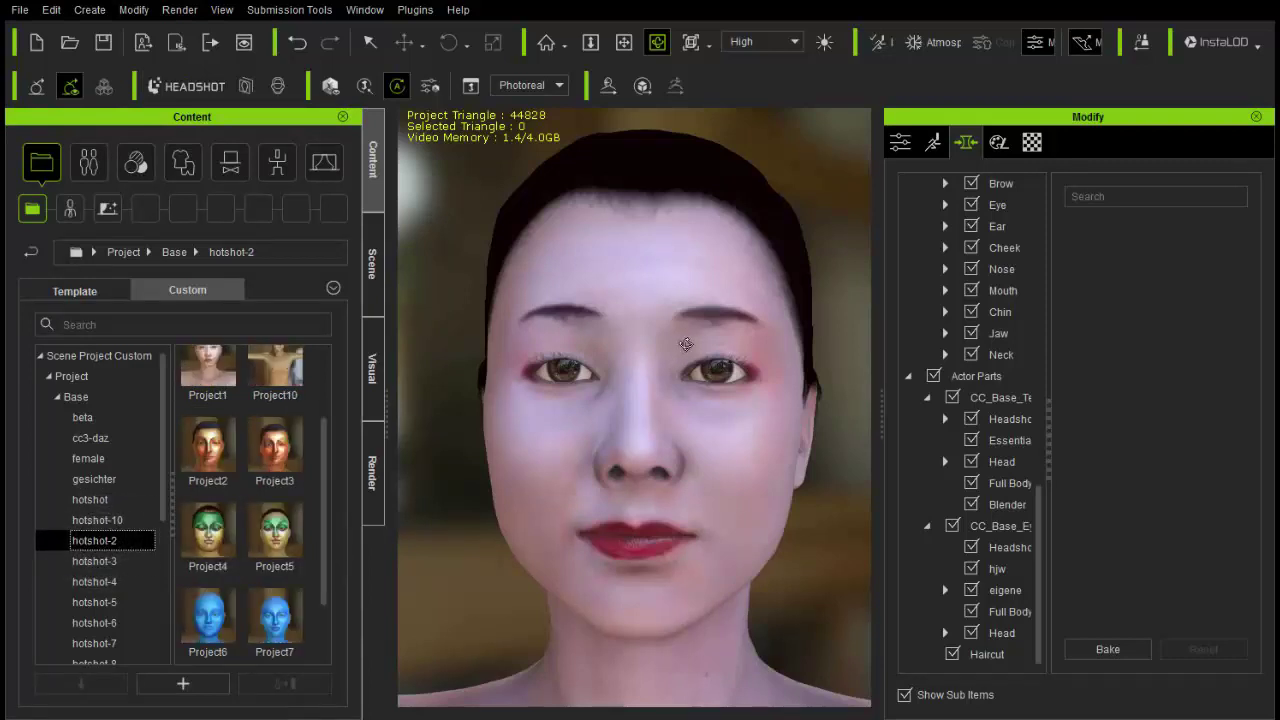
click(134, 168)
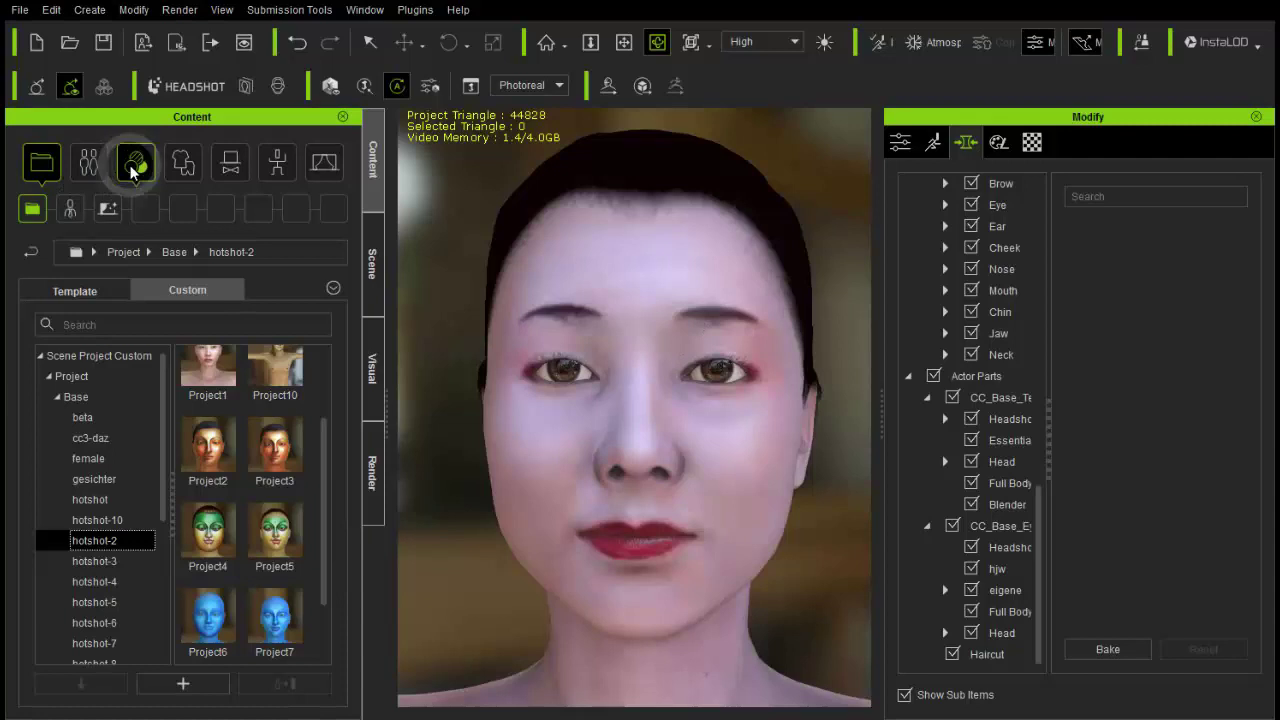
click(75, 291)
click(108, 415)
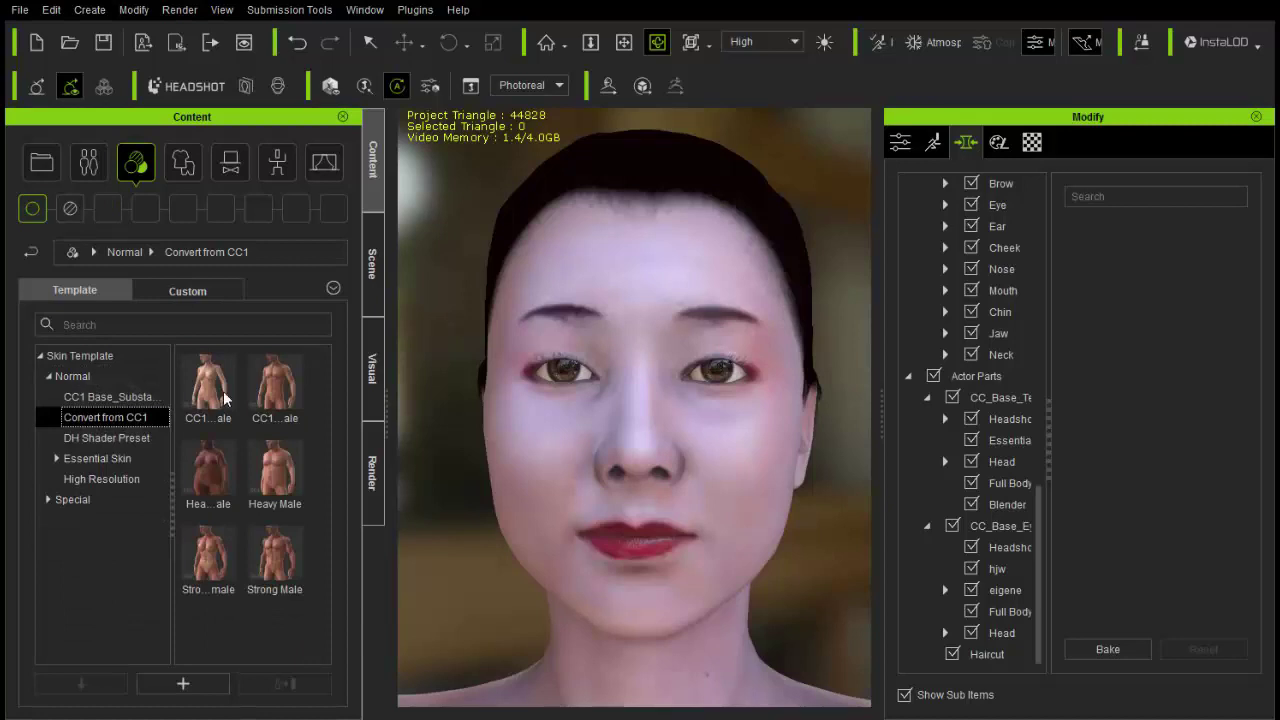
Step: Apply the CC1_Base Female skin to the character and orbit to check the face
mouse_move(207, 378)
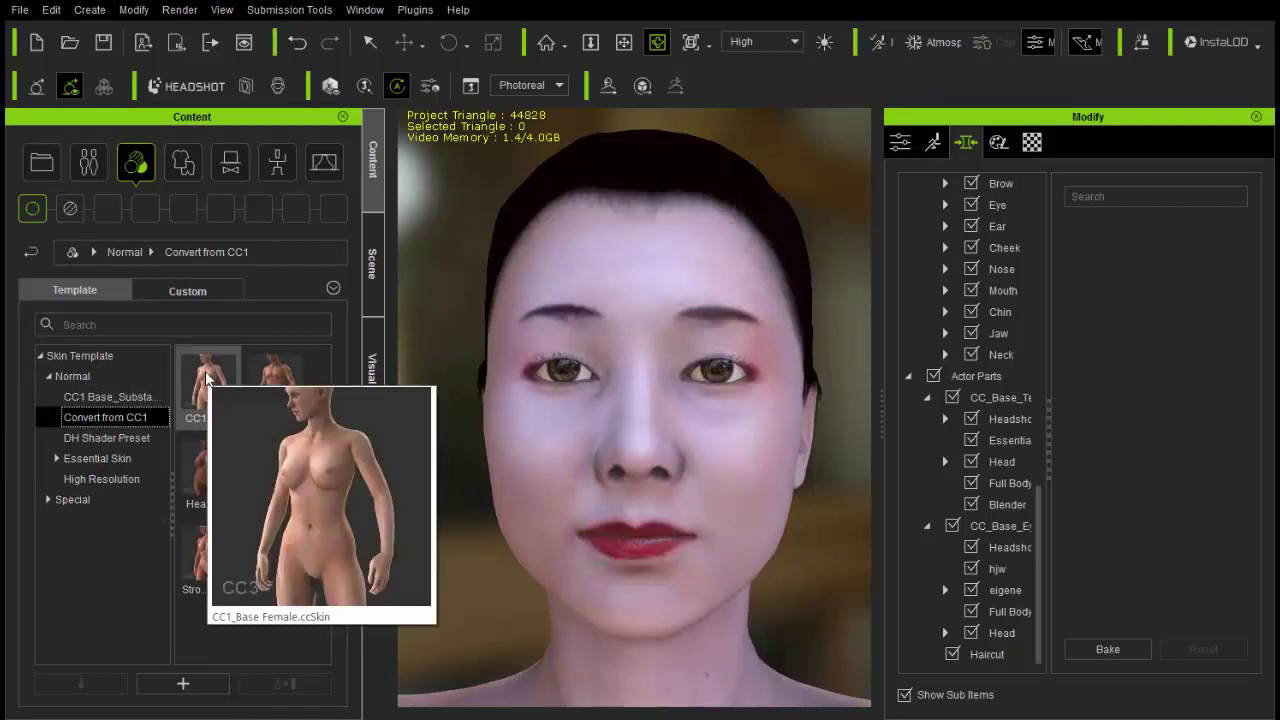
drag(207, 378, 575, 435)
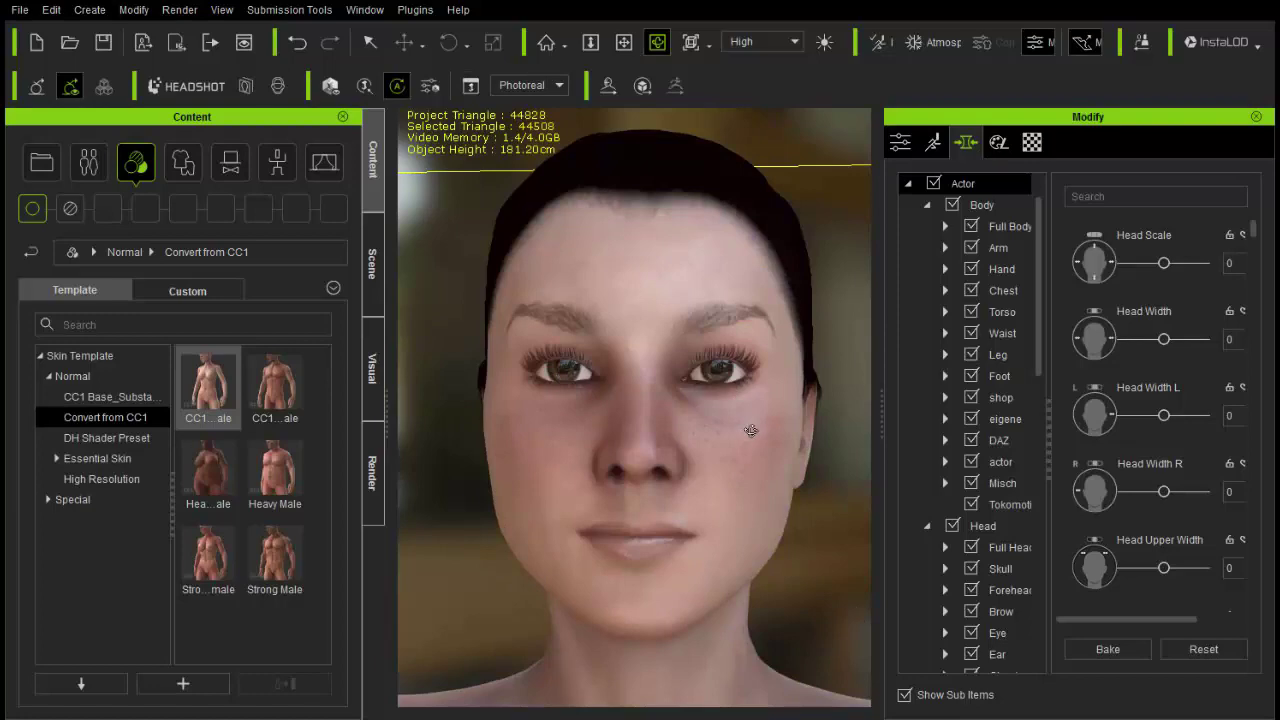
right_drag(759, 508, 672, 587)
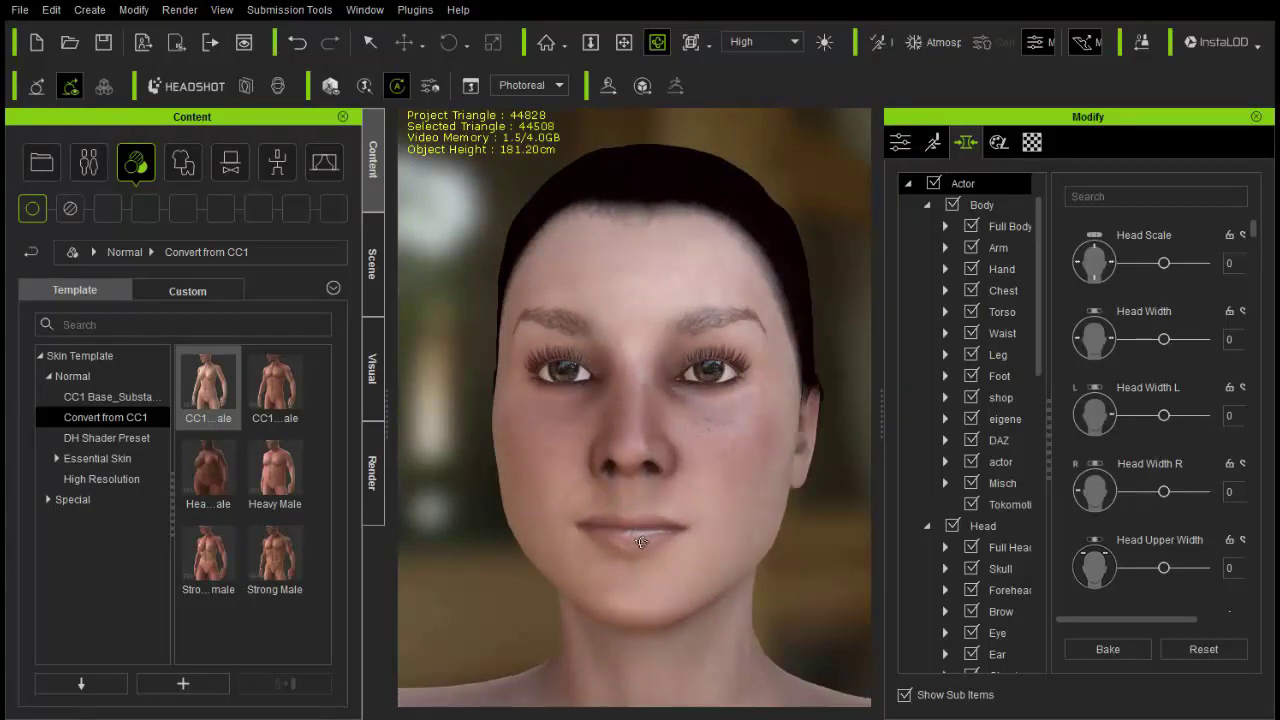
right_drag(594, 496, 667, 555)
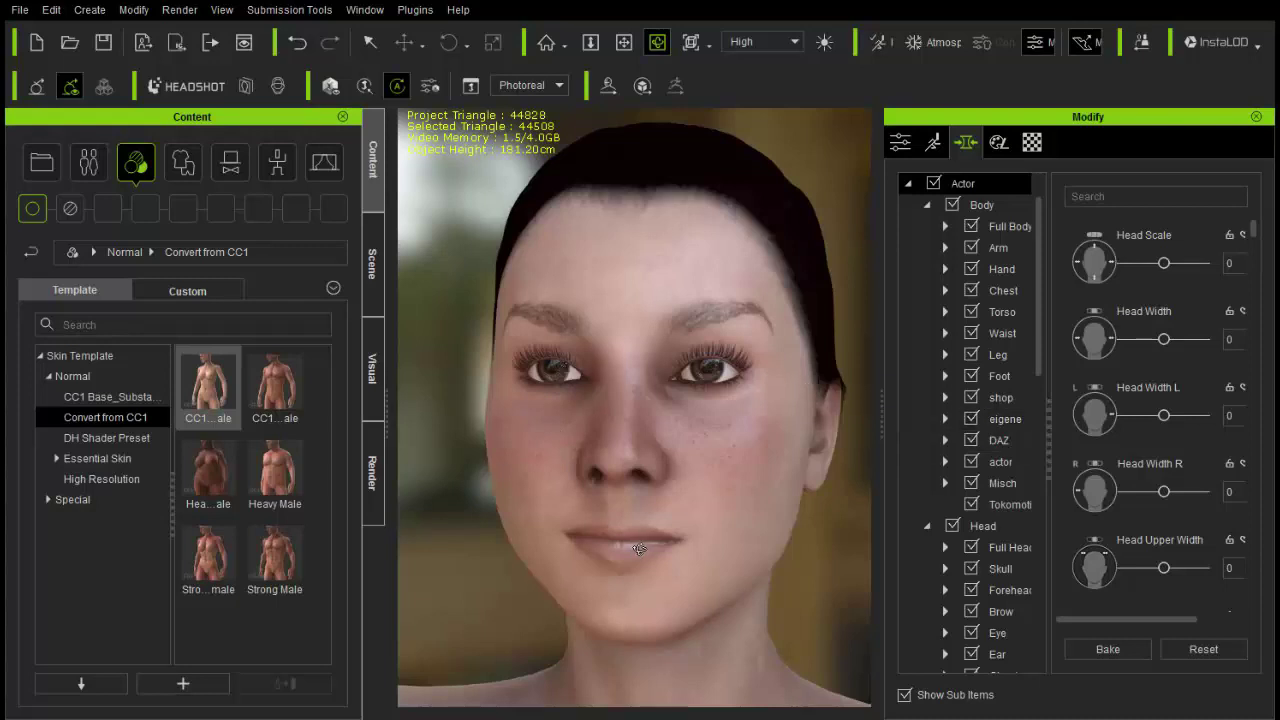
Step: Reopen the Headshot panel and open, then dismiss, the Generate Character options
click(190, 87)
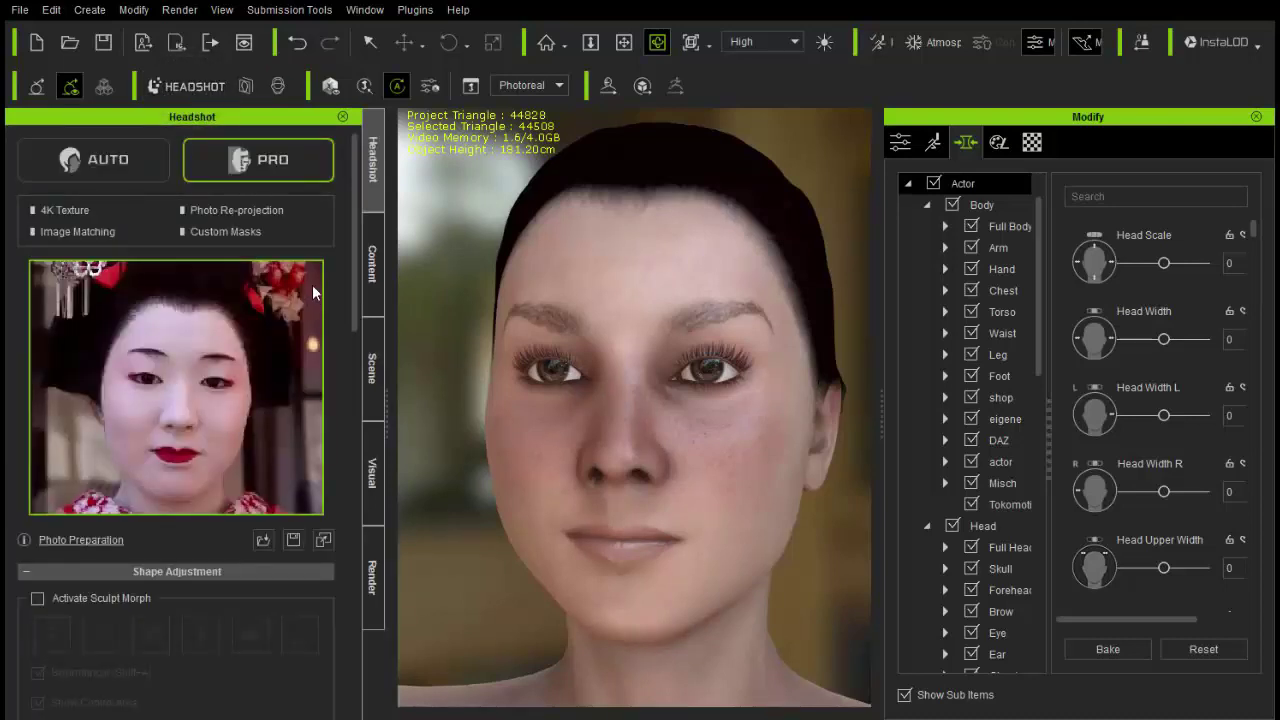
click(323, 540)
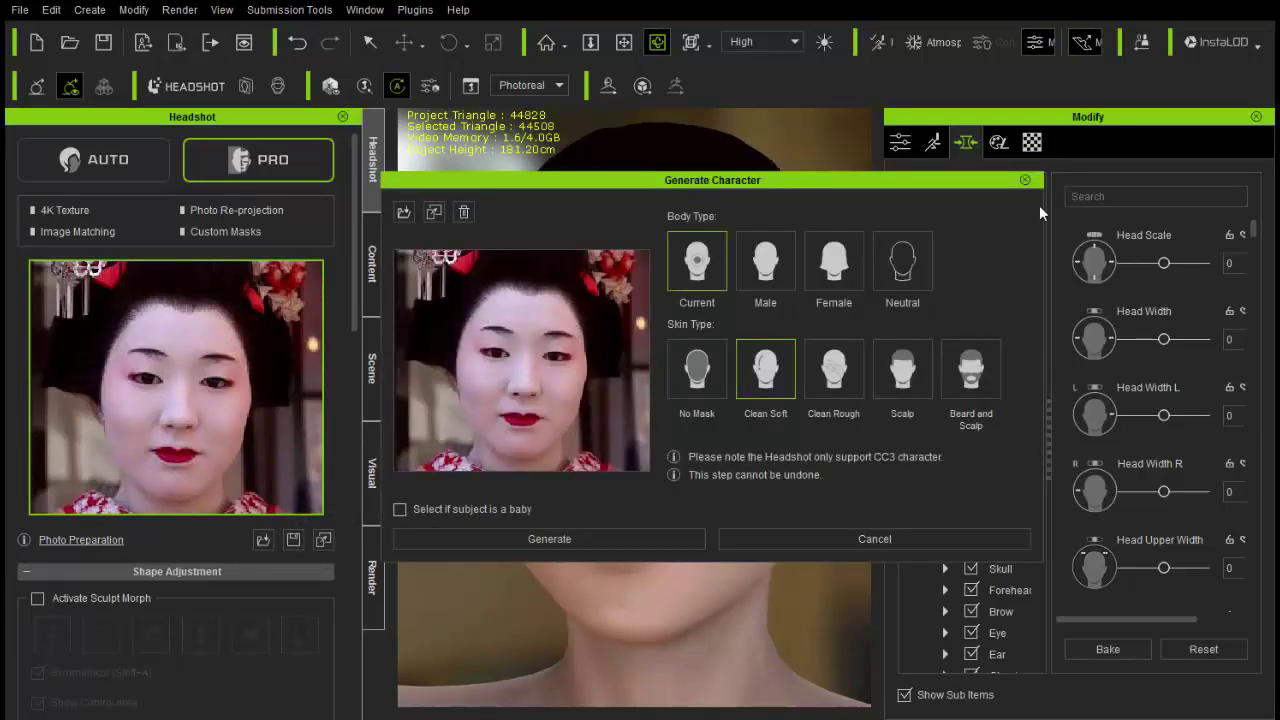
click(1024, 182)
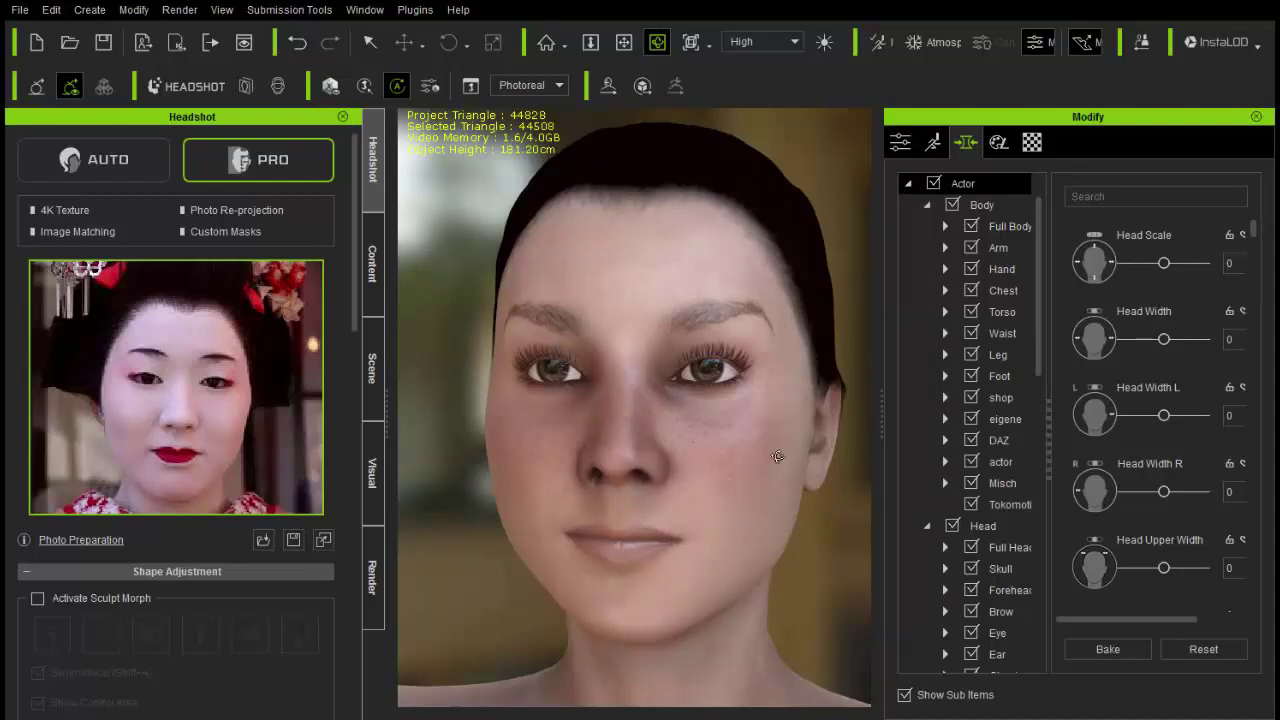
Step: Orbit the re-skinned head between front and three-quarter views, resetting the camera with F
right_drag(589, 531, 650, 548)
key(f)
key(f)
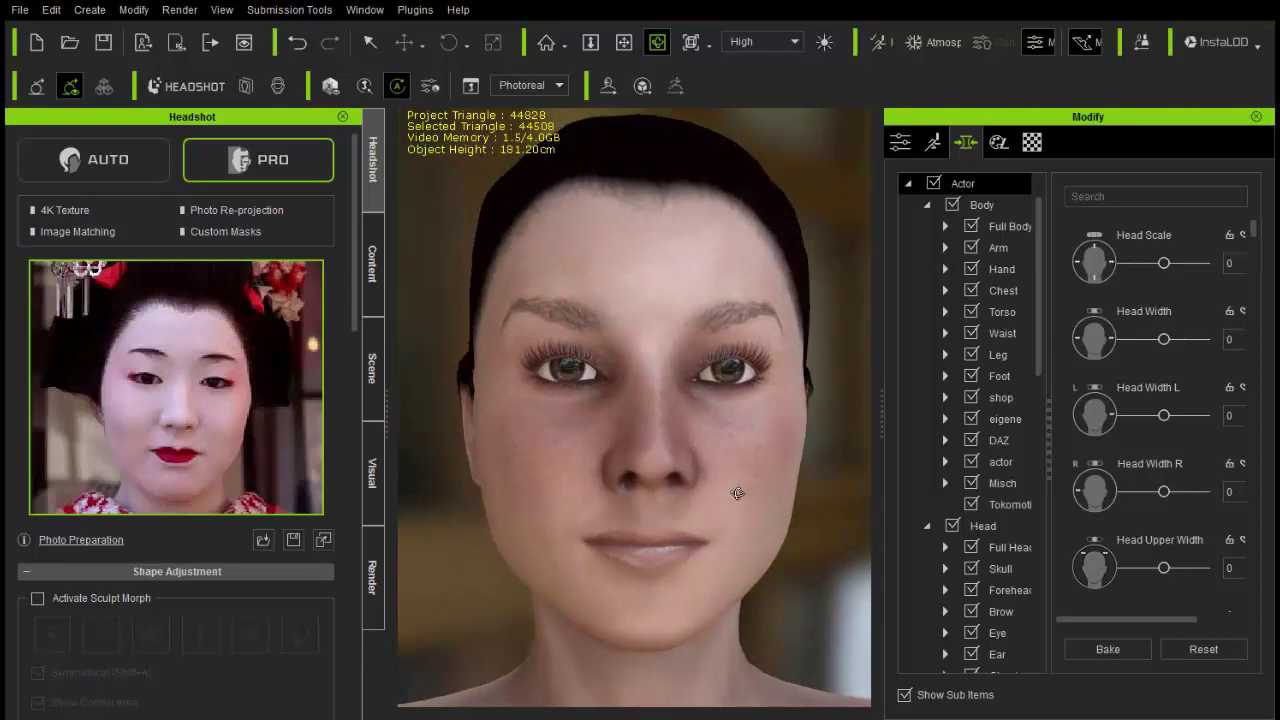
right_drag(737, 489, 583, 540)
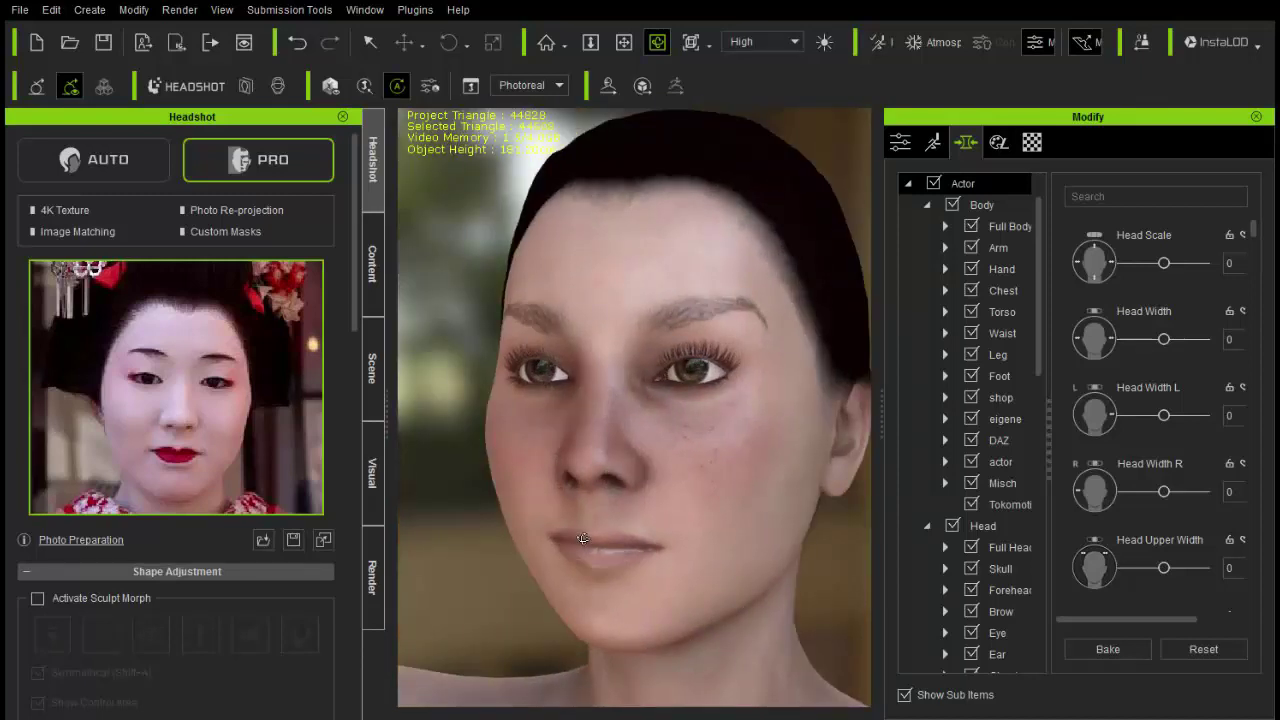
key(f)
right_drag(621, 535, 733, 513)
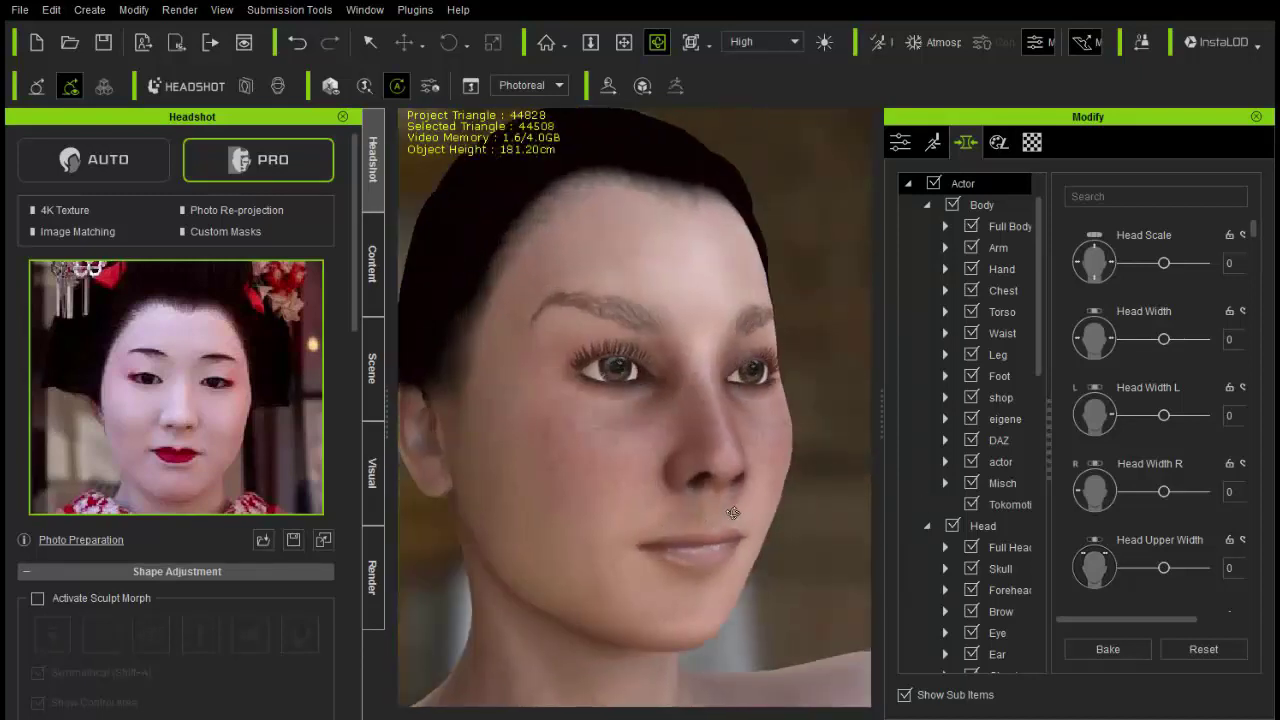